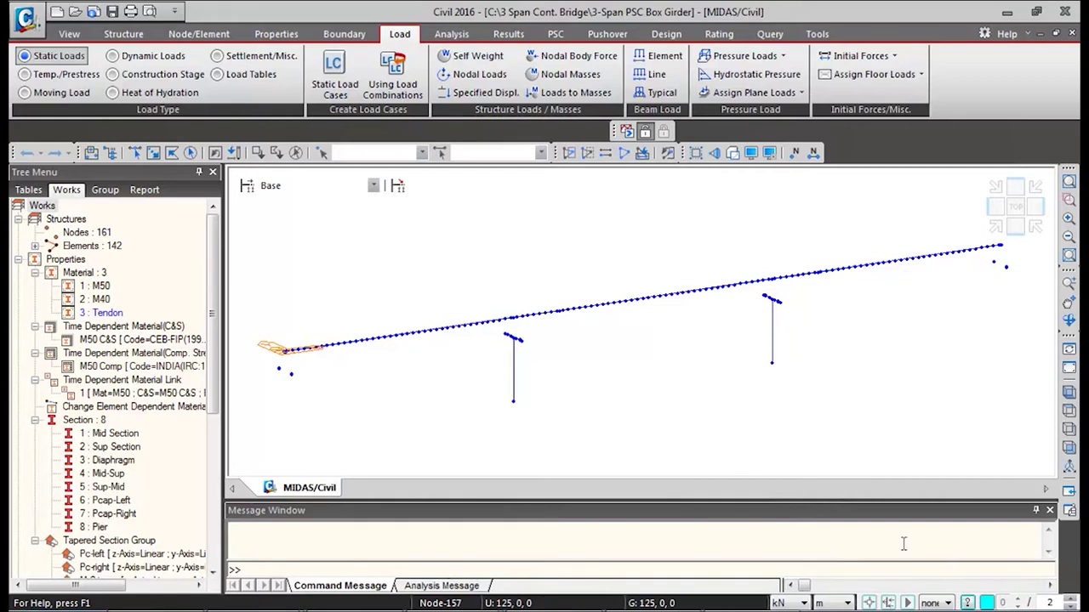
# Switch the status-bar units from kN and m to N and mm
pyautogui.click(791, 603)
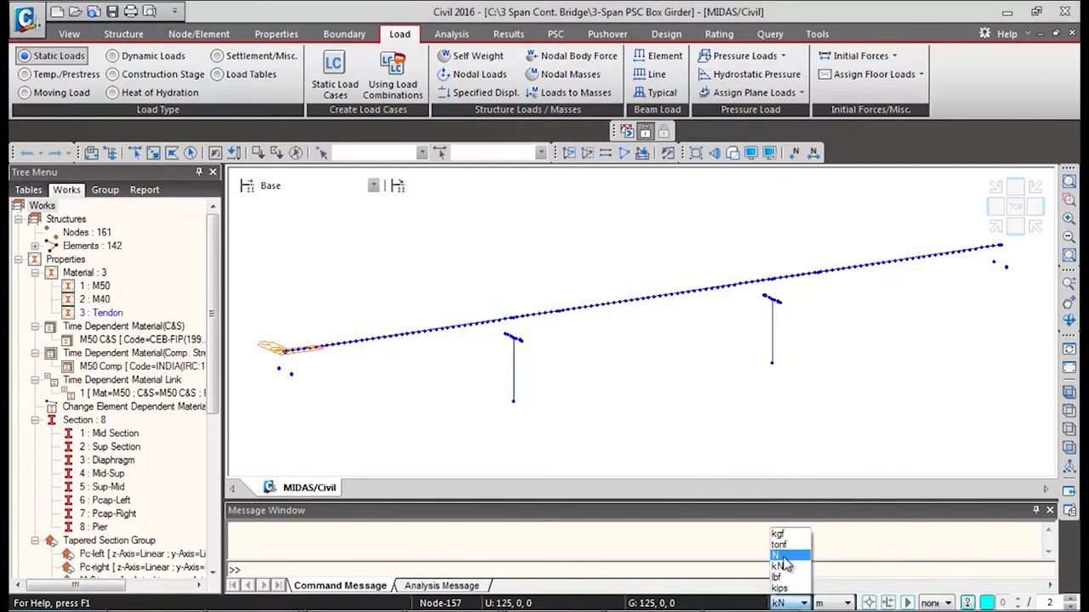
pyautogui.click(795, 564)
pyautogui.click(839, 603)
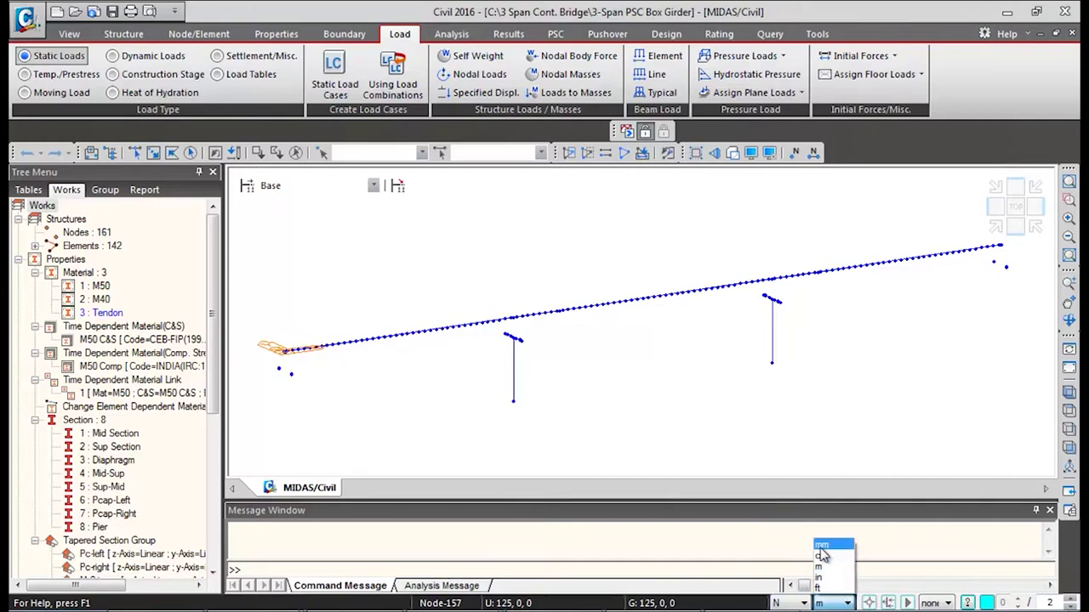
pyautogui.click(830, 555)
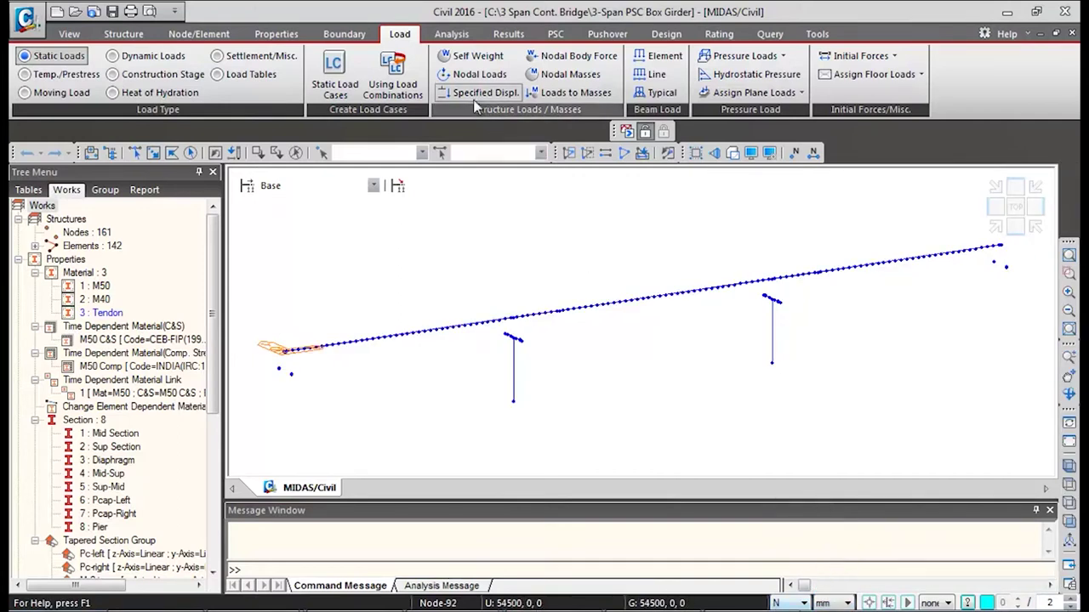
pyautogui.click(84, 74)
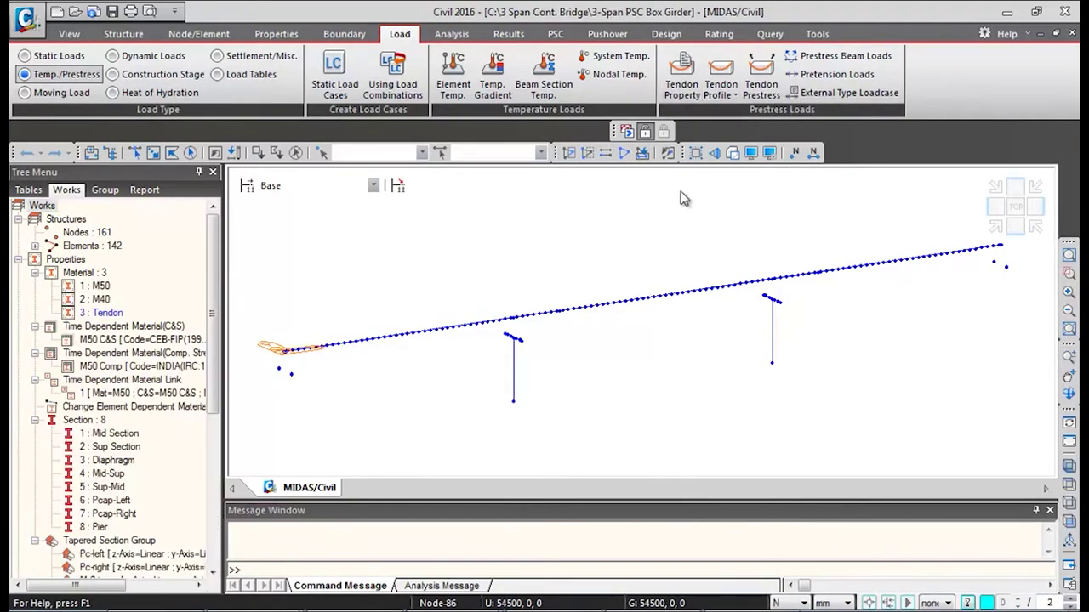
# Open the empty Tendon Property dialog and move it aside
pyautogui.click(682, 73)
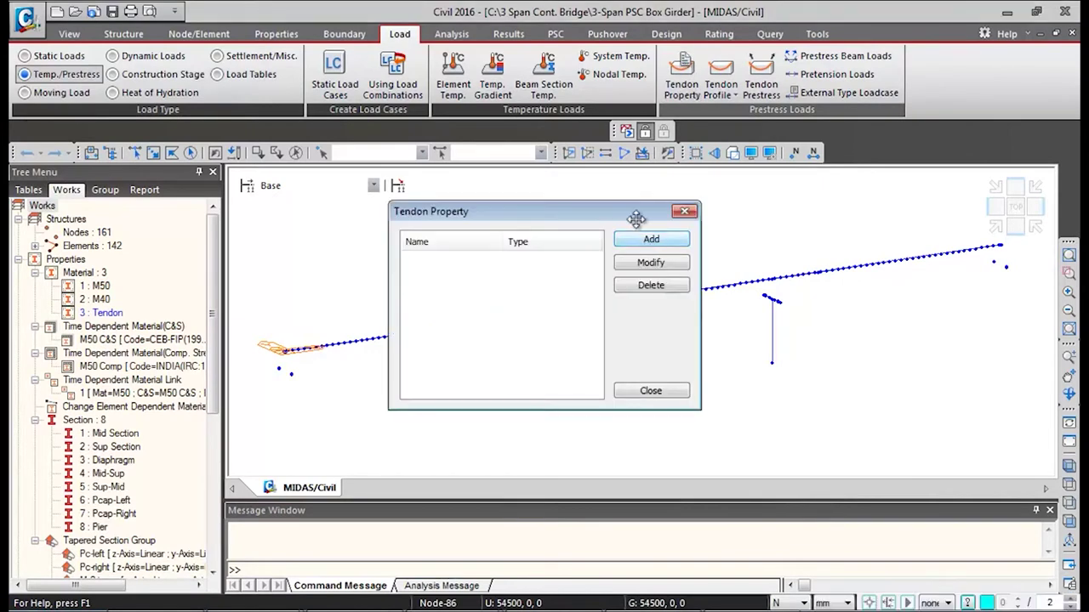
pyautogui.moveTo(637, 205); pyautogui.dragTo(564, 188)
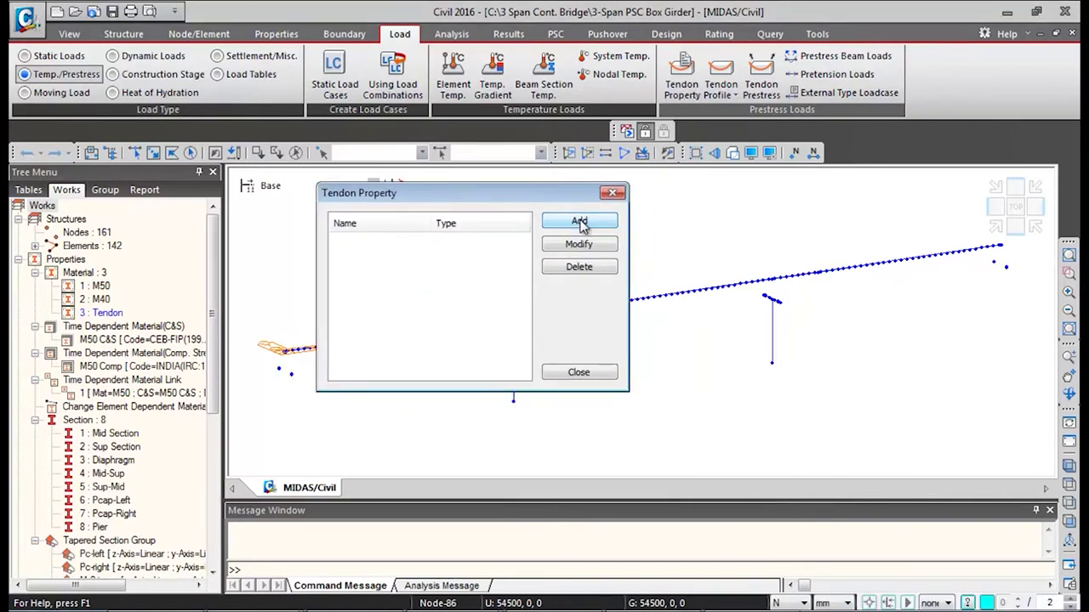
# Add tendon property 'Tendon': Internal(Post-Tension), material 3: Tendon, 19 15.2mm strands (2635.3 mm²)
pyautogui.click(580, 222)
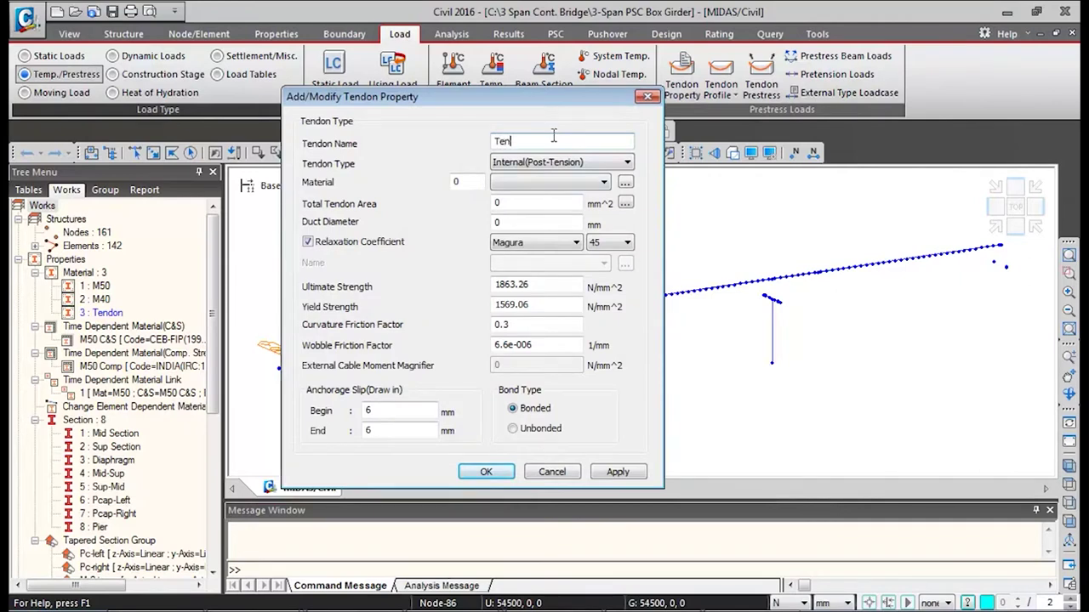
pyautogui.click(607, 142)
pyautogui.click(574, 162)
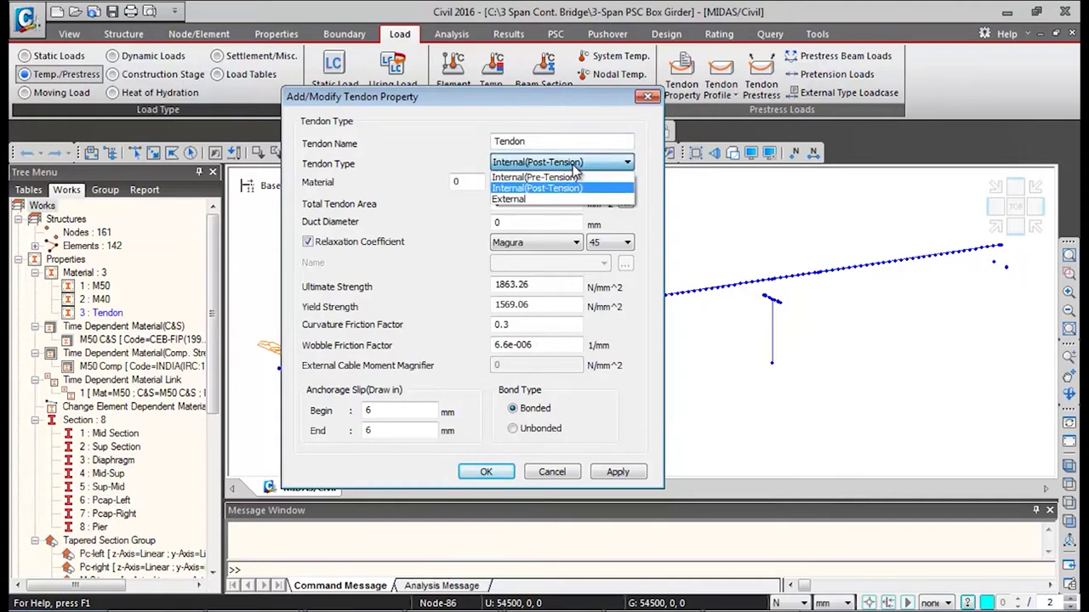
pyautogui.click(535, 188)
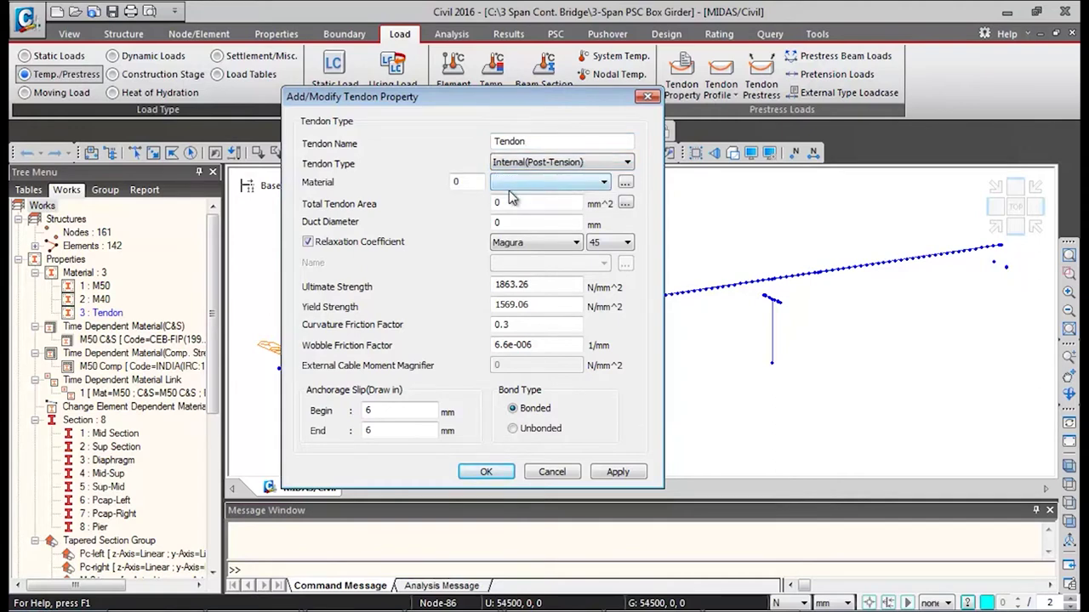
pyautogui.click(536, 190)
pyautogui.click(509, 224)
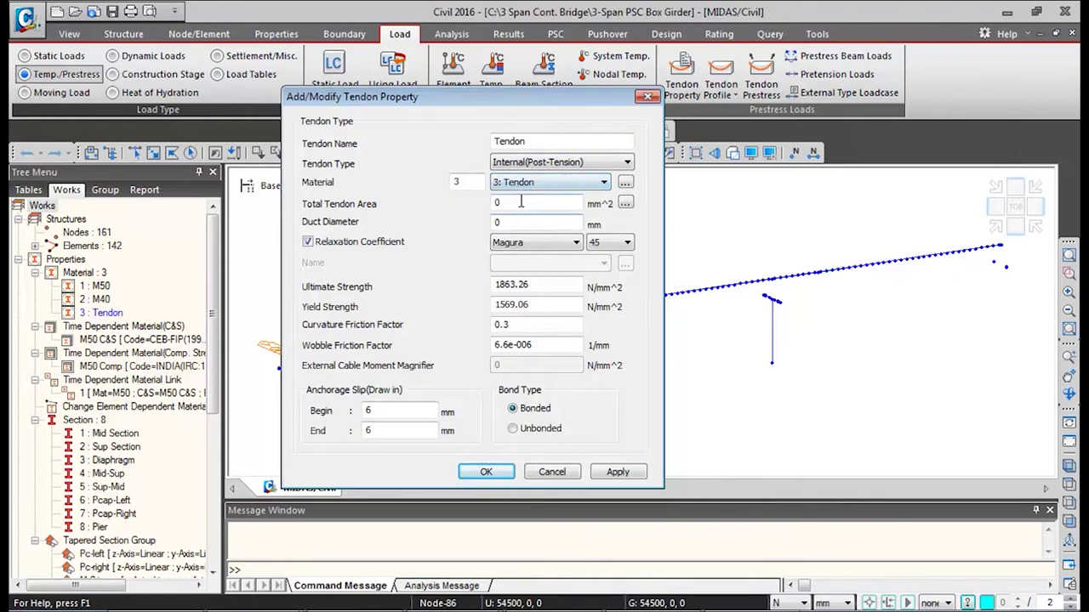
pyautogui.click(625, 204)
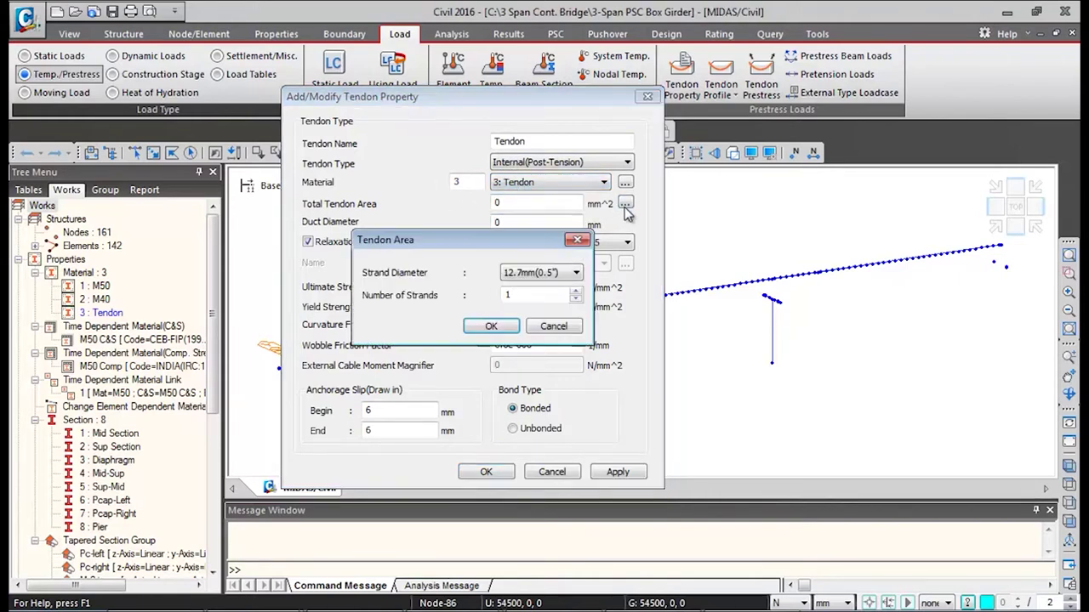
pyautogui.click(551, 273)
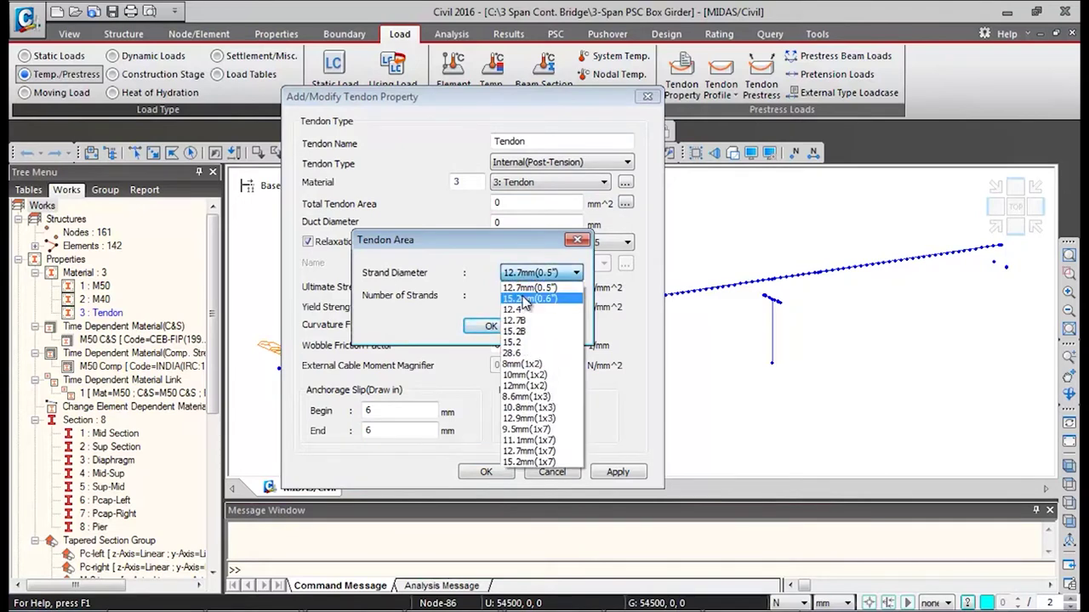
pyautogui.click(525, 300)
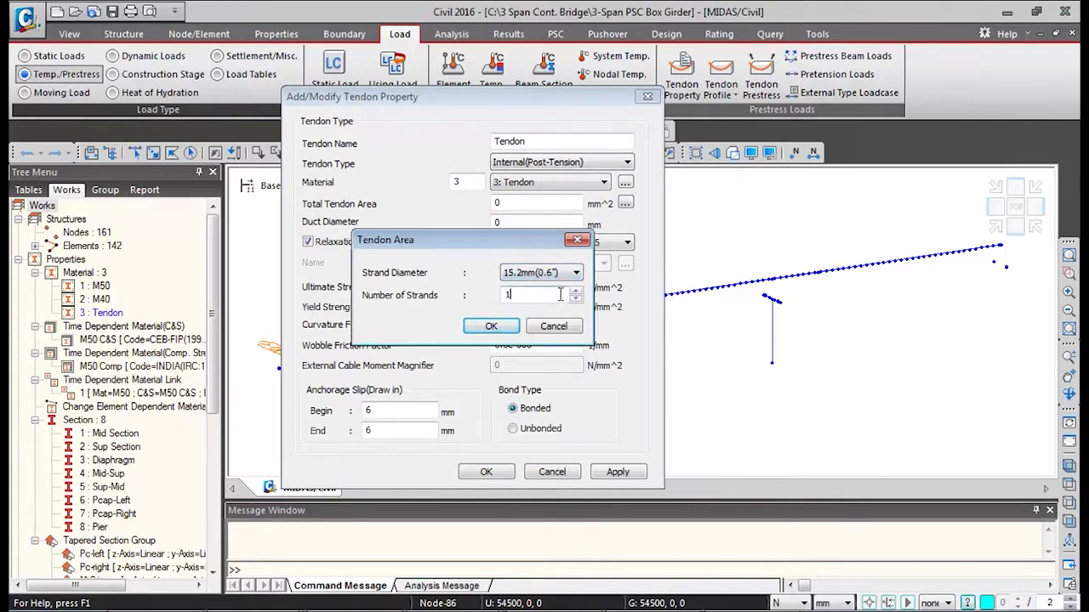
pyautogui.click(490, 327)
# Set duct 110 mm, IRC:112-2011 Low relaxation, friction 0.17 and 2e-006, then save
pyautogui.doubleClick(524, 221)
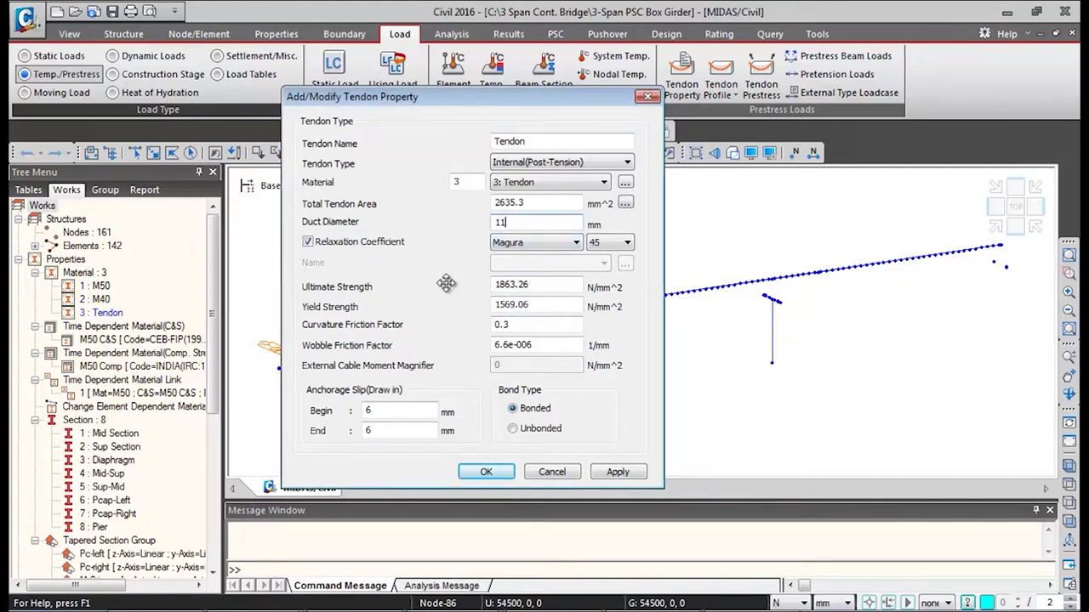
pyautogui.click(529, 241)
pyautogui.click(525, 324)
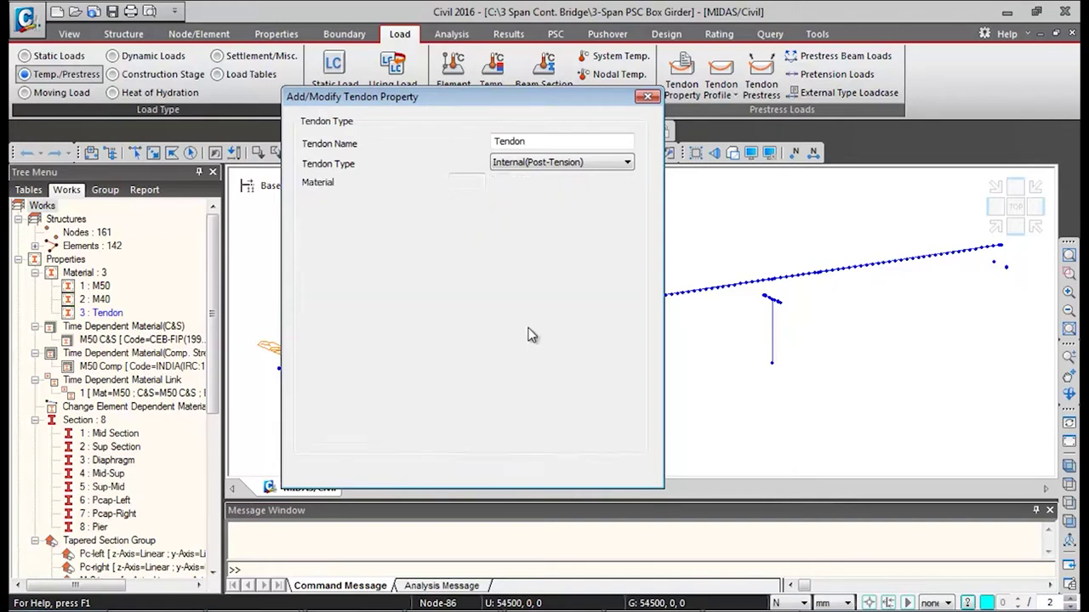
pyautogui.click(626, 245)
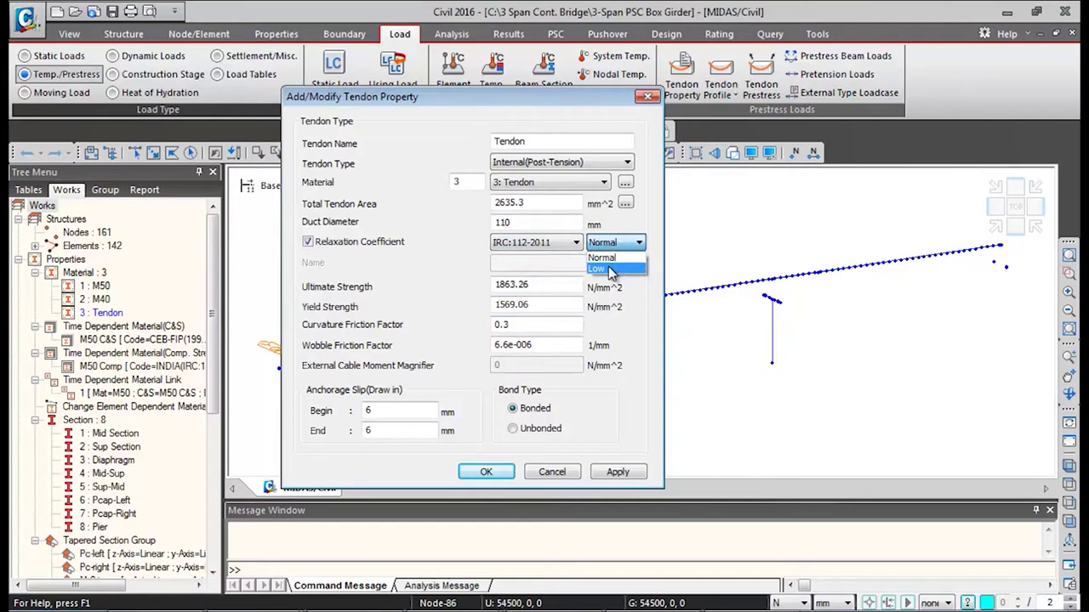
pyautogui.click(610, 266)
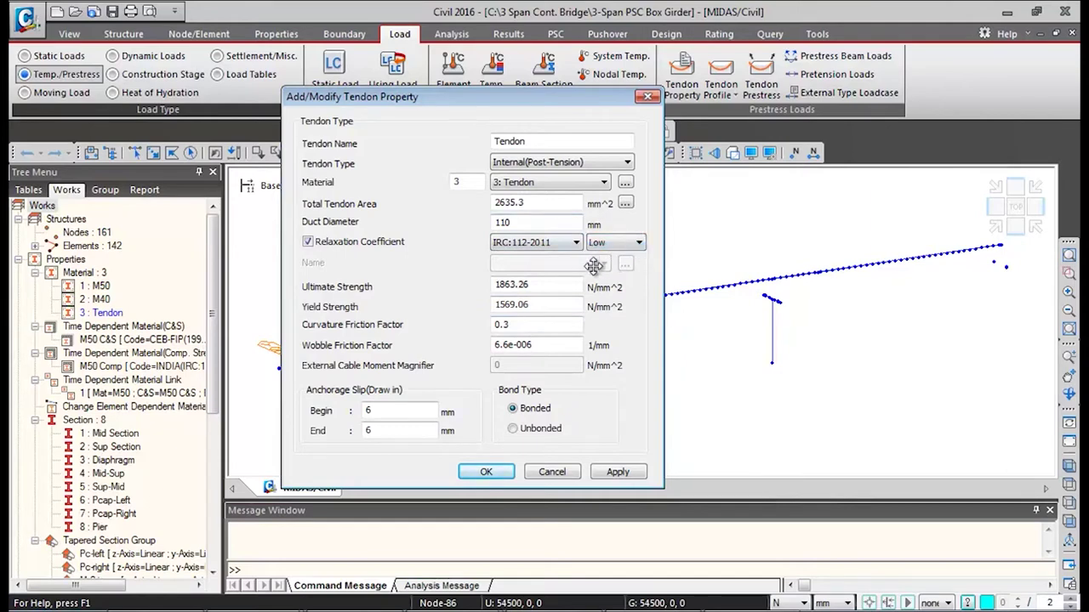
pyautogui.doubleClick(535, 326)
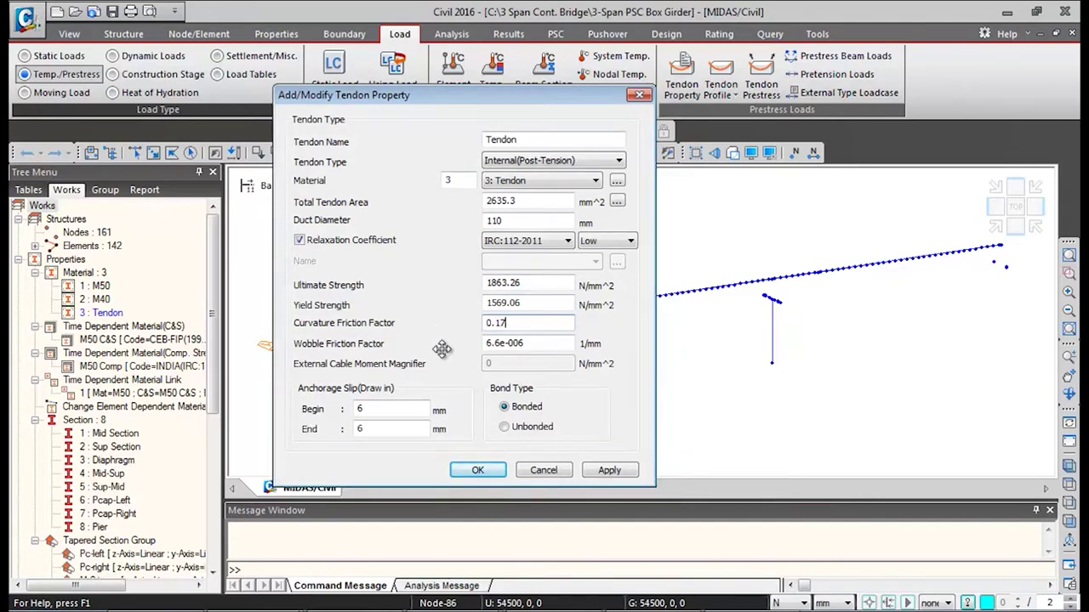
pyautogui.press('Tab')
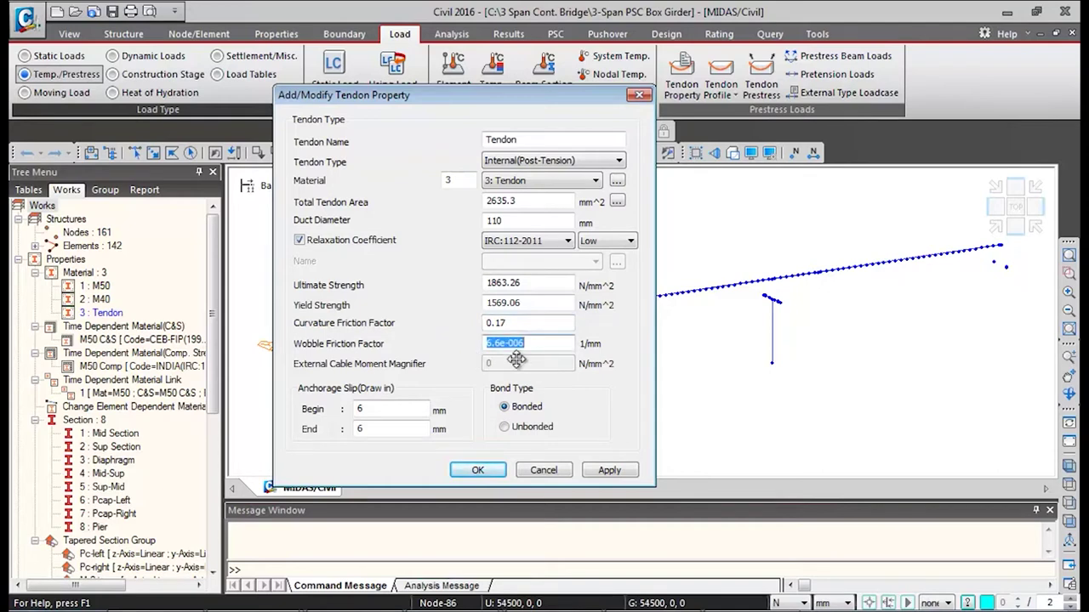
pyautogui.moveTo(504, 343); pyautogui.dragTo(435, 342)
pyautogui.write('2')
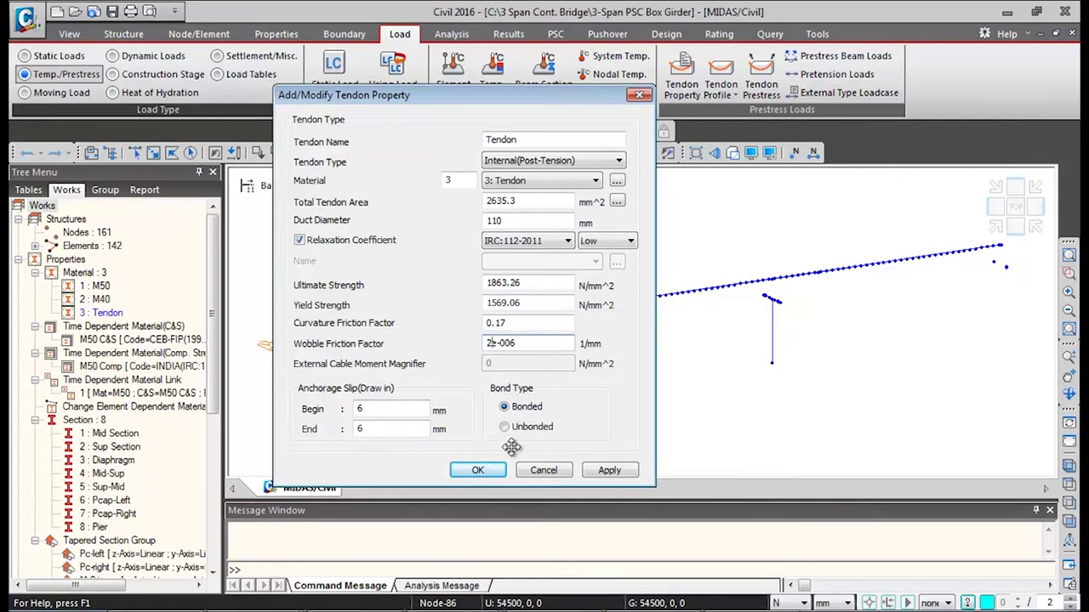
pyautogui.click(480, 470)
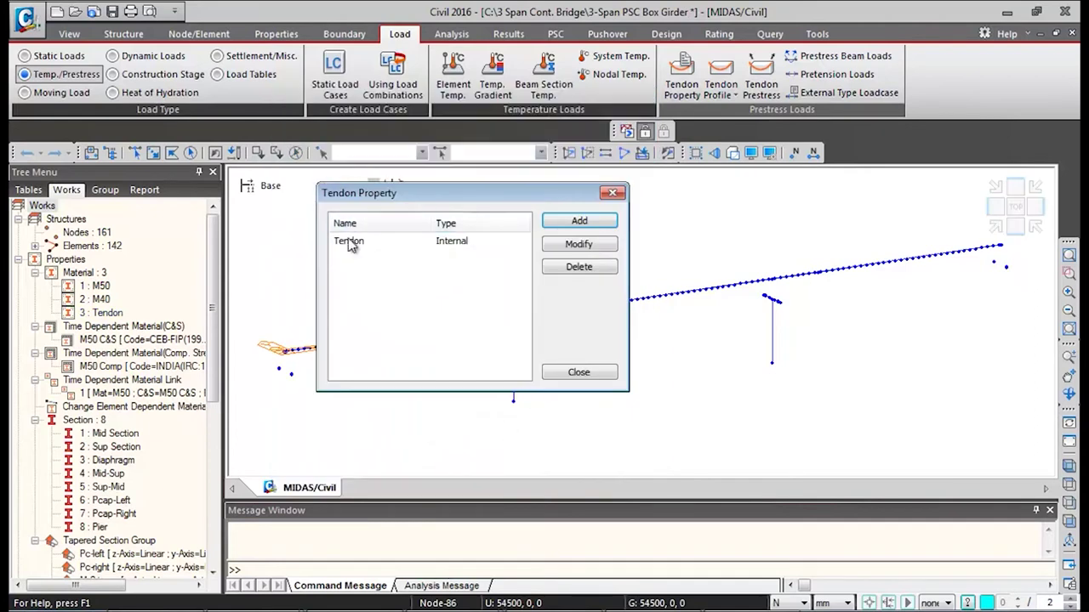
pyautogui.click(588, 374)
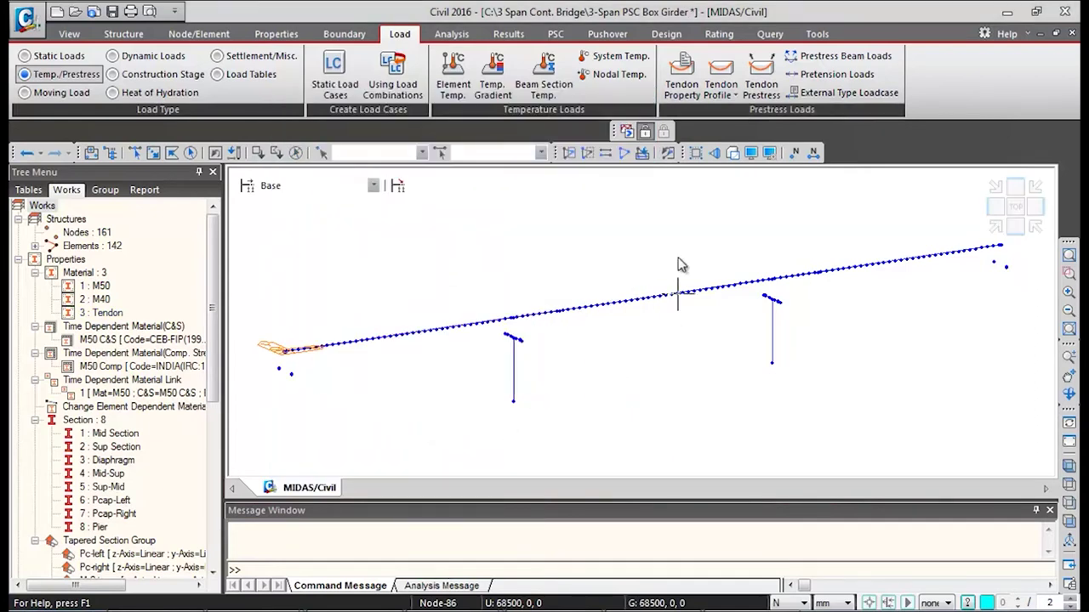
# Start a new tendon profile and bring up the Cable Profiles.xlsx workbook
pyautogui.click(721, 71)
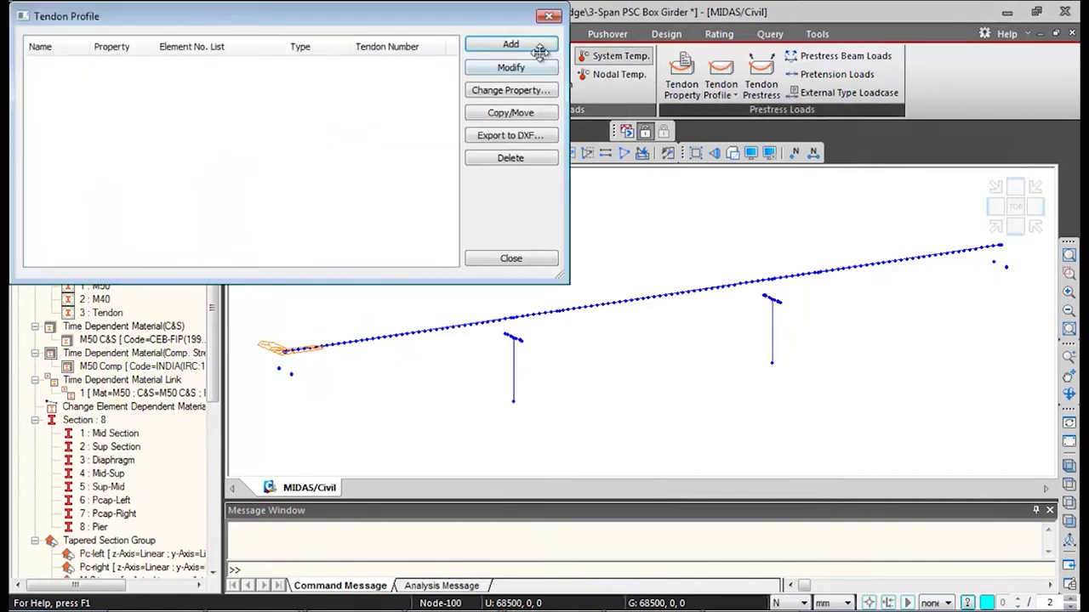
pyautogui.click(529, 49)
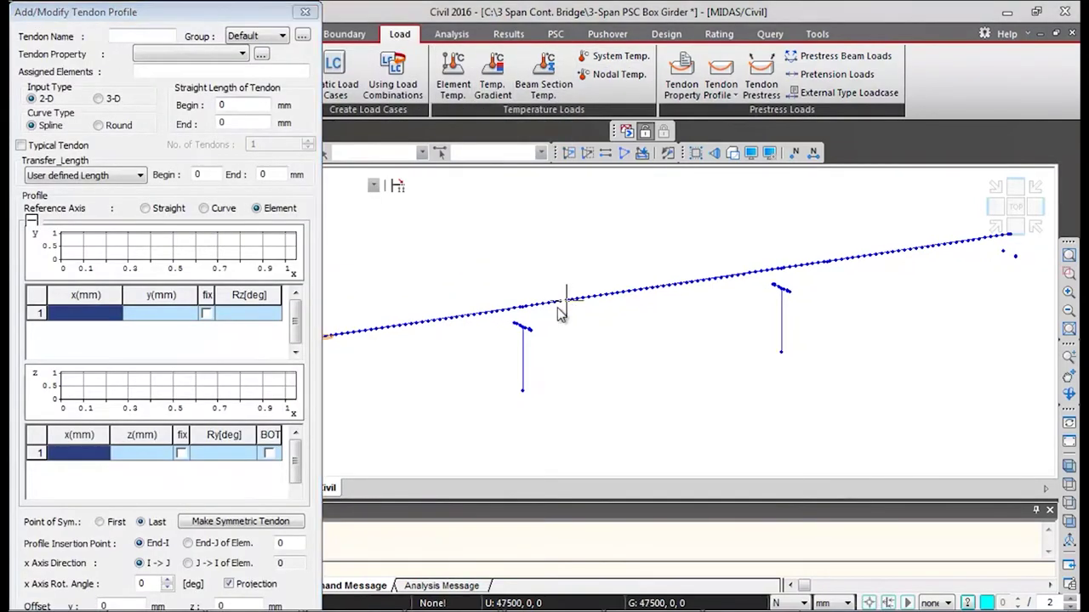
pyautogui.moveTo(527, 329); pyautogui.dragTo(536, 320, button='middle')
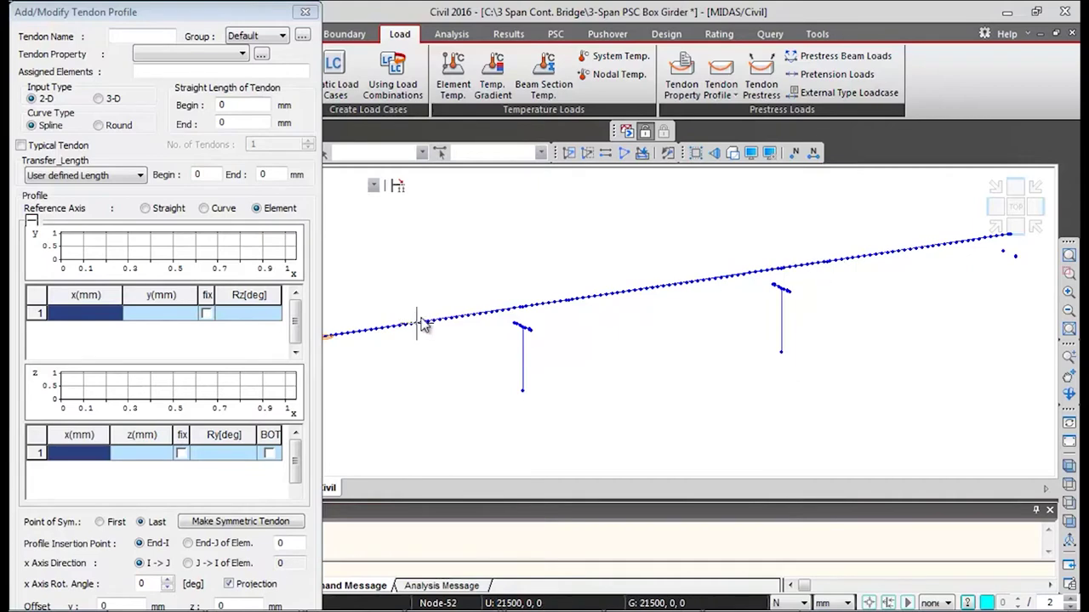
pyautogui.moveTo(423, 324)
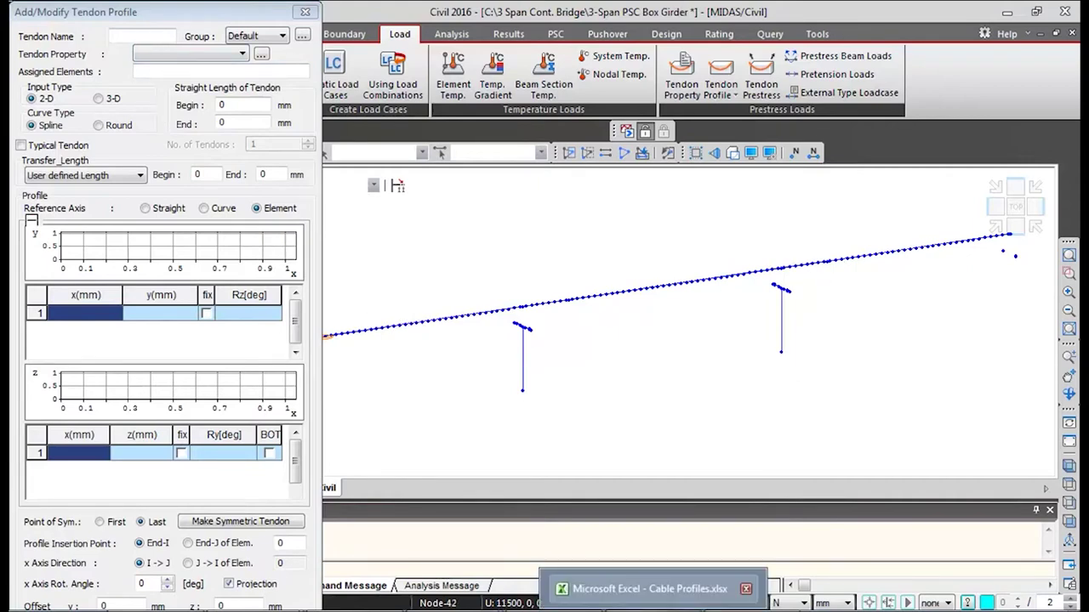
pyautogui.click(626, 593)
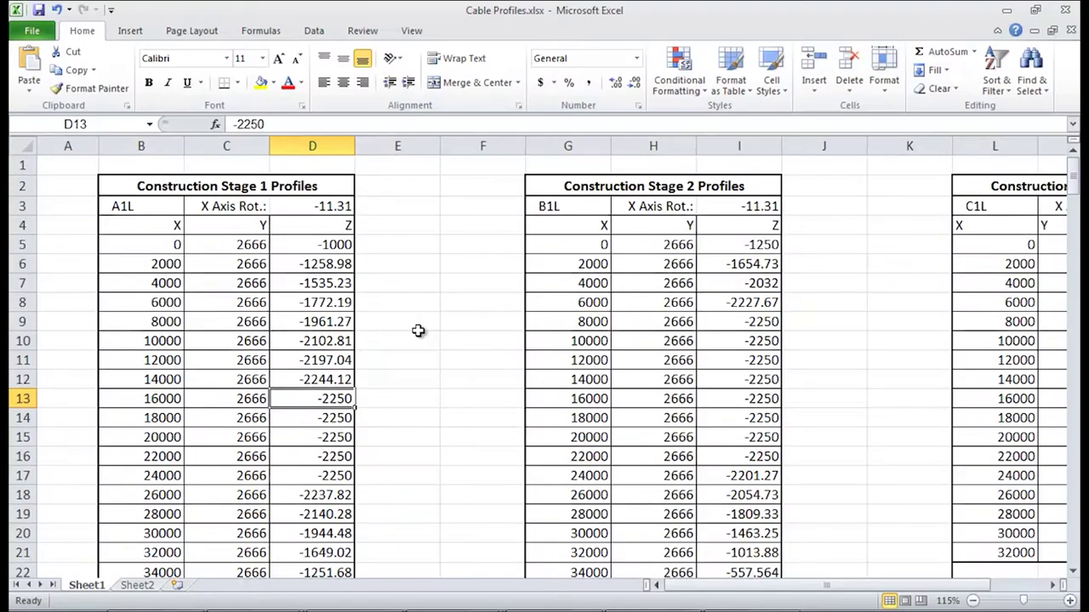
# Copy A1L's X, Y, Z coordinates (B5:D29) from the Construction Stage 1 sheet
pyautogui.click(162, 242)
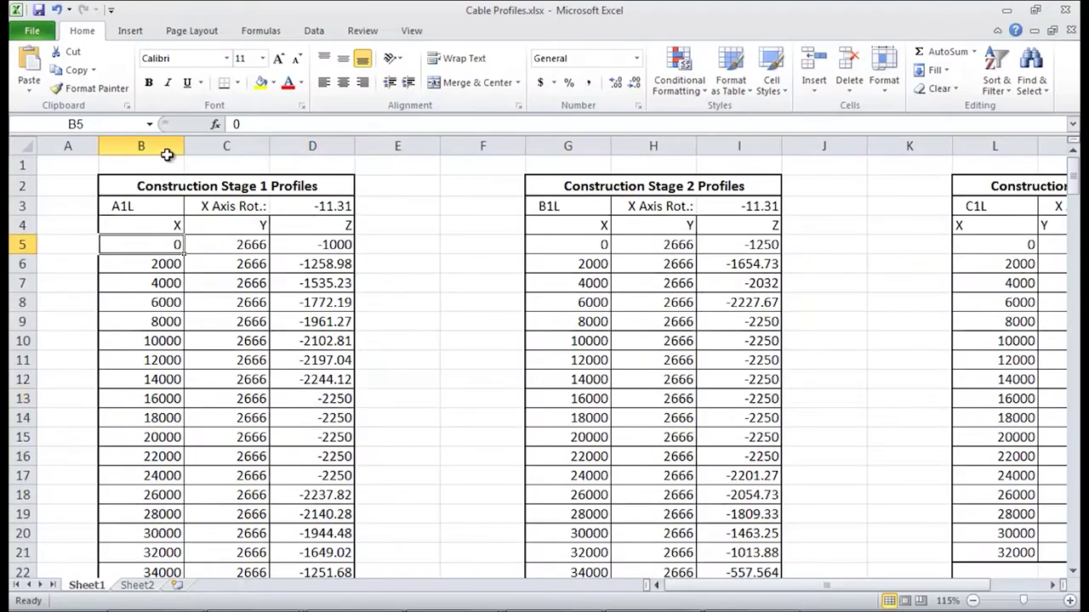
pyautogui.click(165, 149)
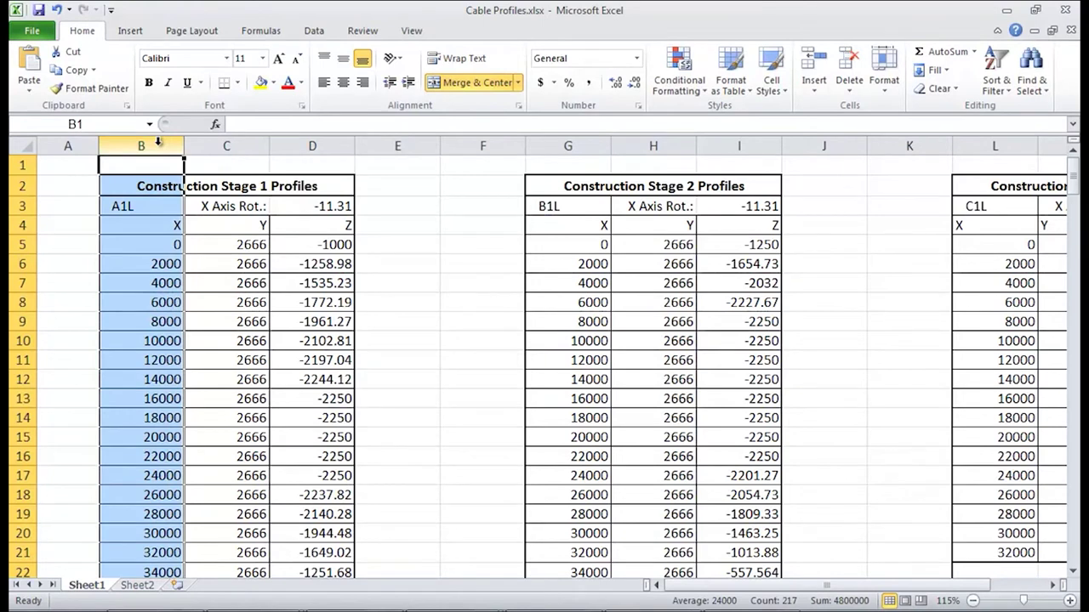
pyautogui.click(240, 149)
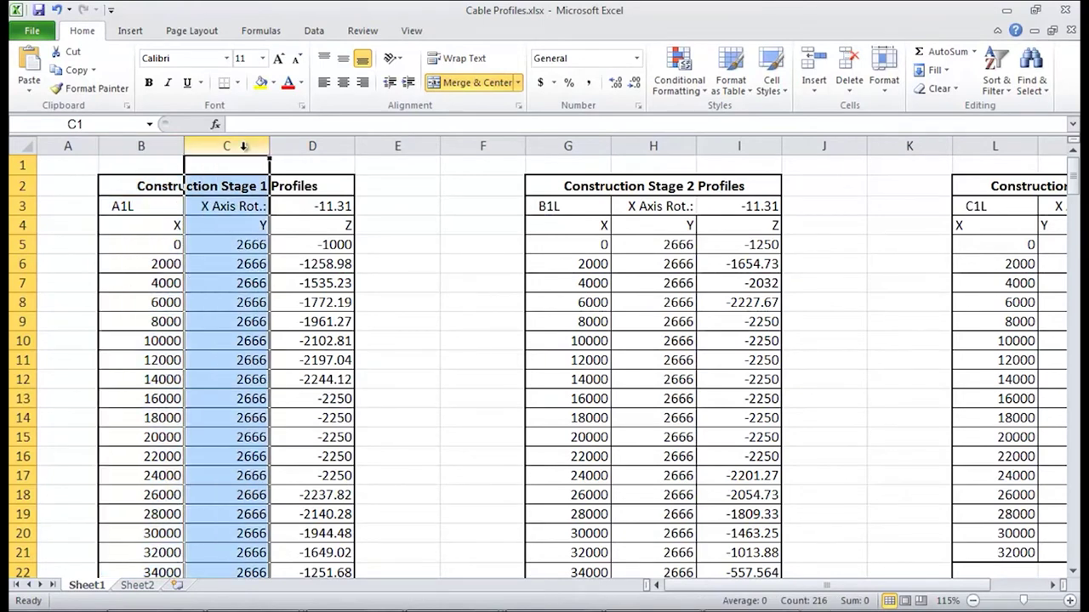
pyautogui.click(240, 245)
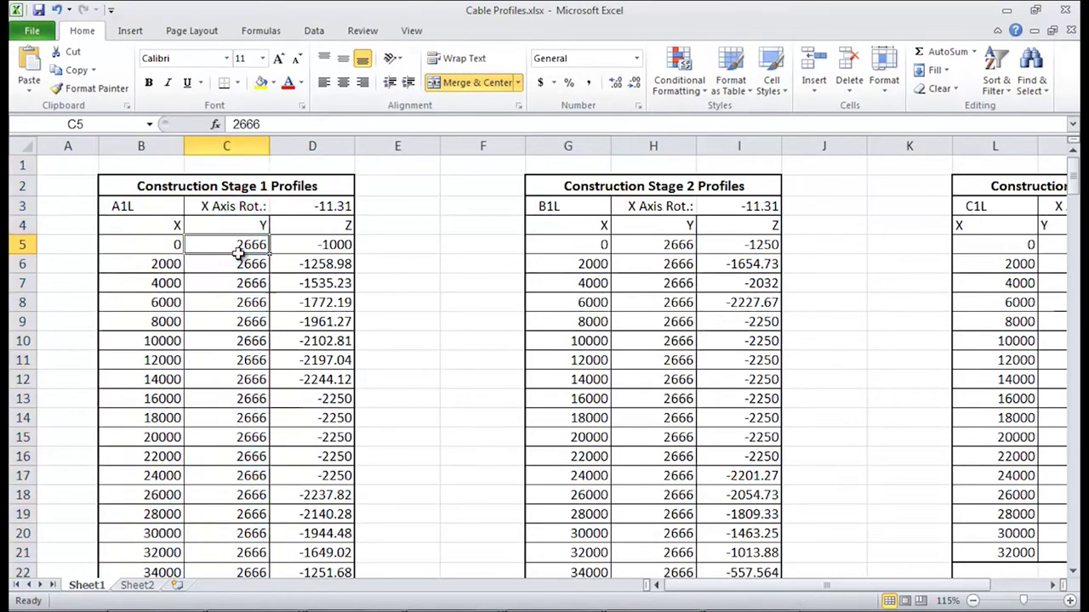
pyautogui.click(317, 148)
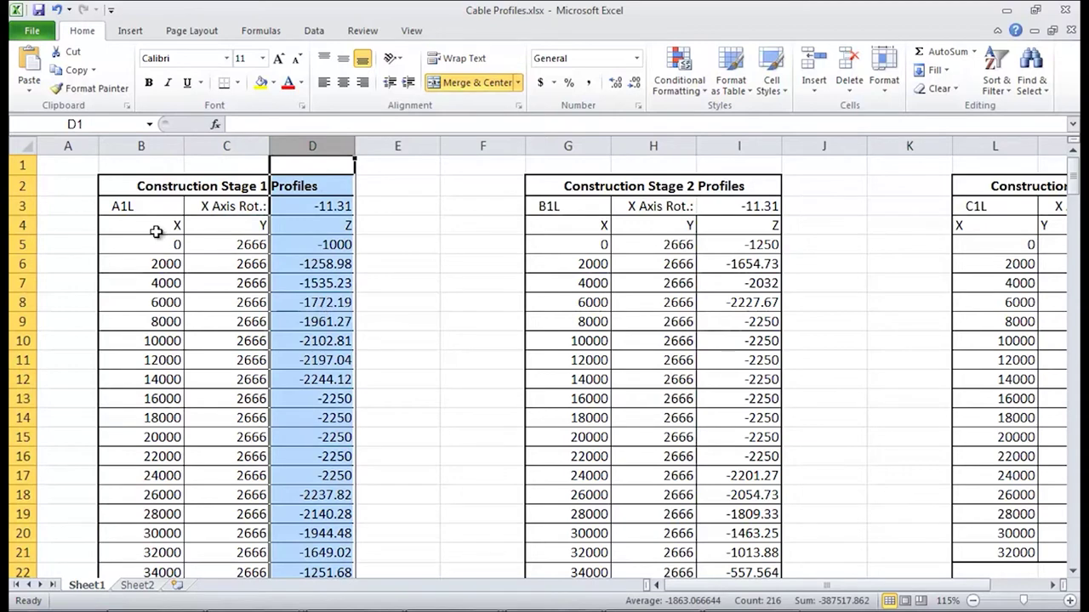
pyautogui.click(147, 244)
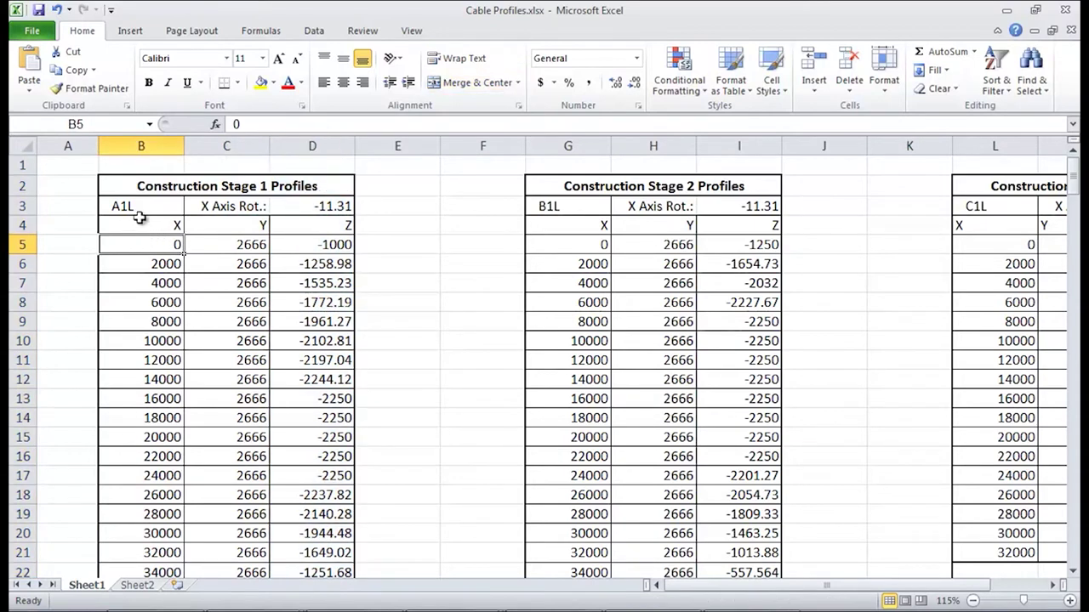
pyautogui.moveTo(154, 243); pyautogui.dragTo(318, 315)
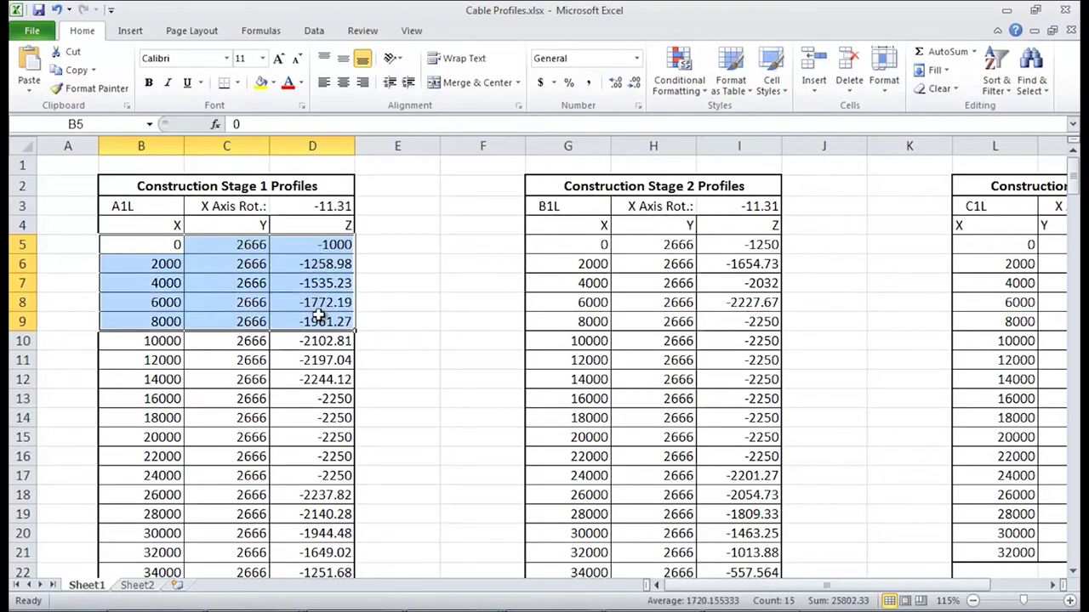
pyautogui.hotkey('ctrl', 'shift', 'Down')
pyautogui.hotkey('ctrl', 'c')
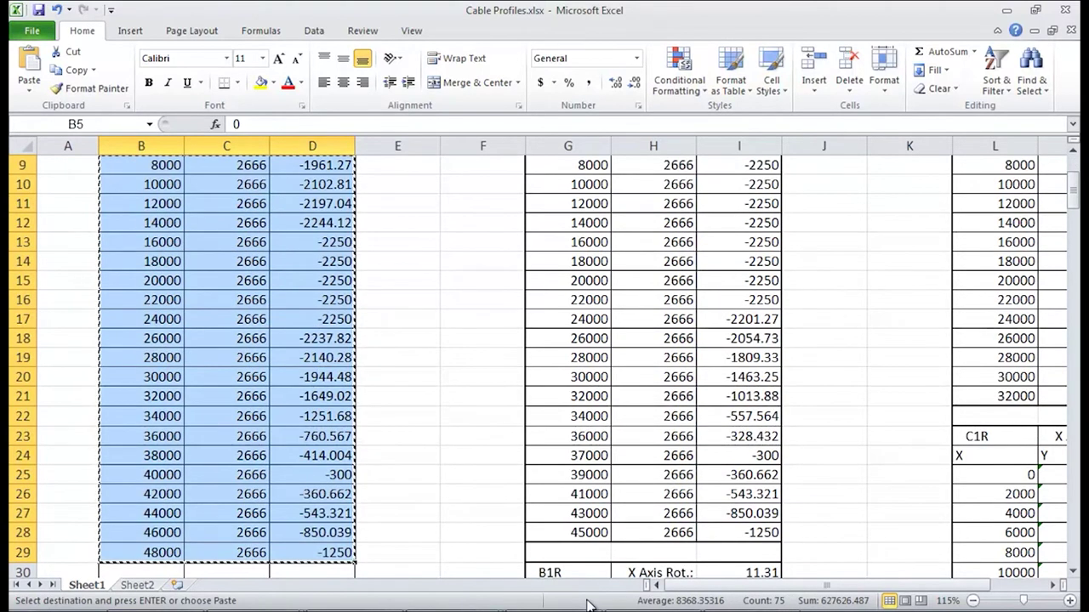
pyautogui.hotkey('alt', 'Tab')
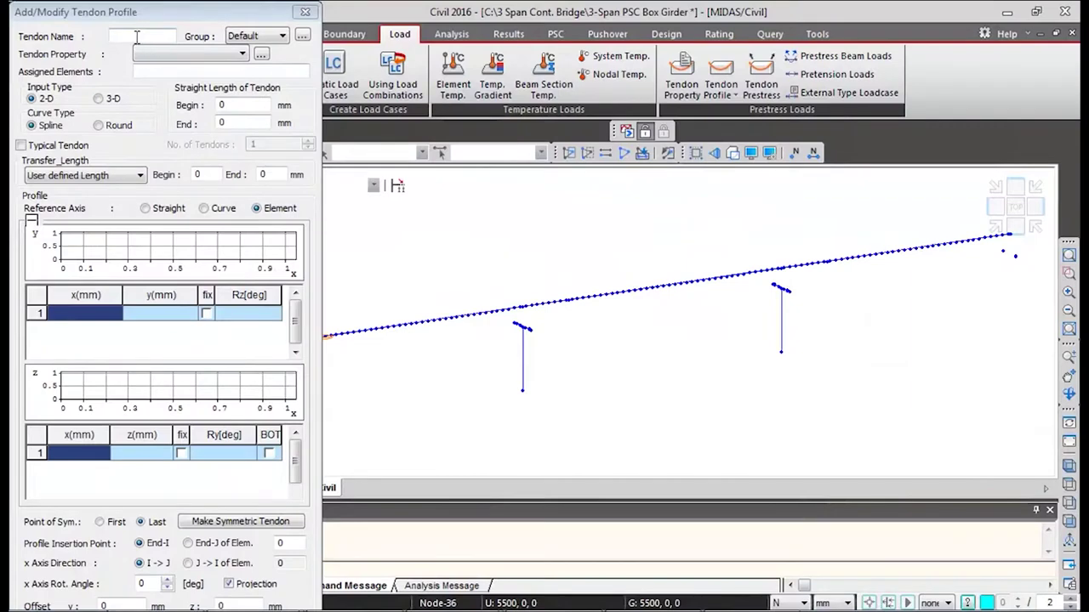
# Name the profile A1L, give it the Tendon property and assign elements 11to61
pyautogui.click(136, 37)
pyautogui.write('A1')
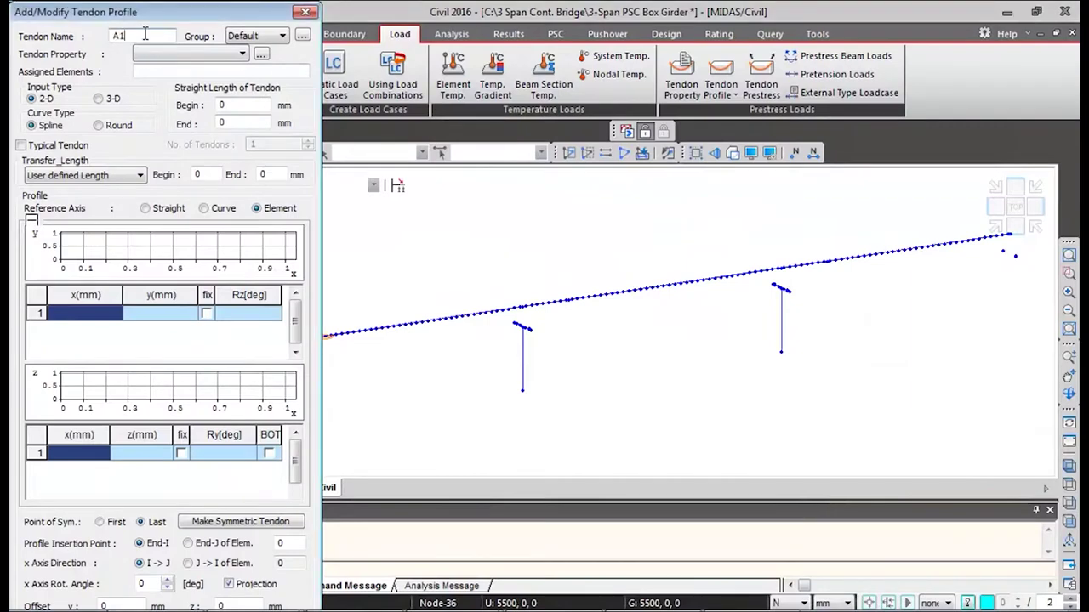
pyautogui.write('L')
pyautogui.click(213, 53)
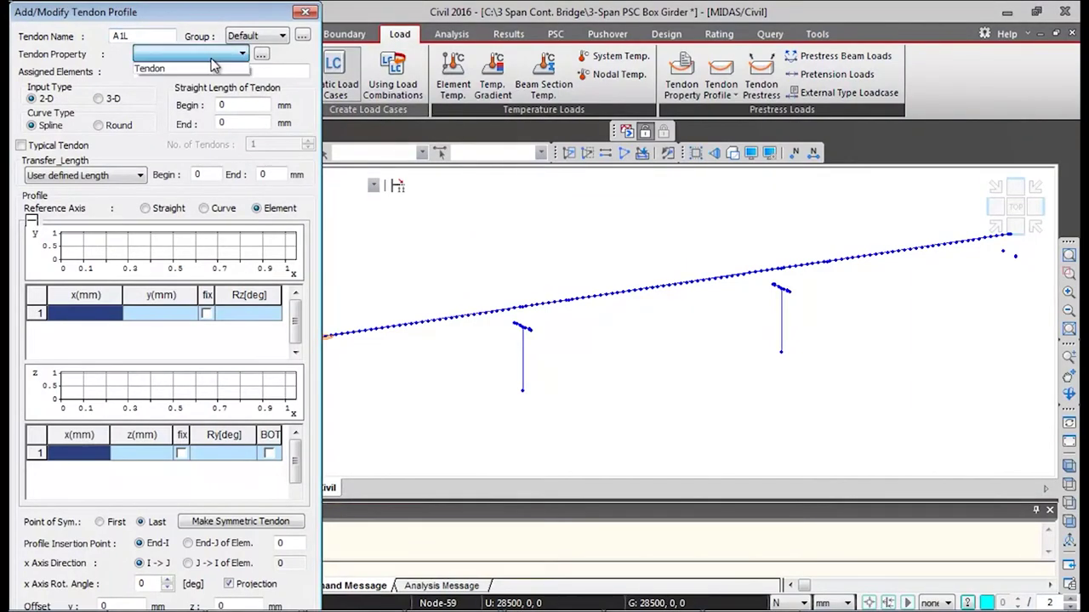
pyautogui.click(159, 67)
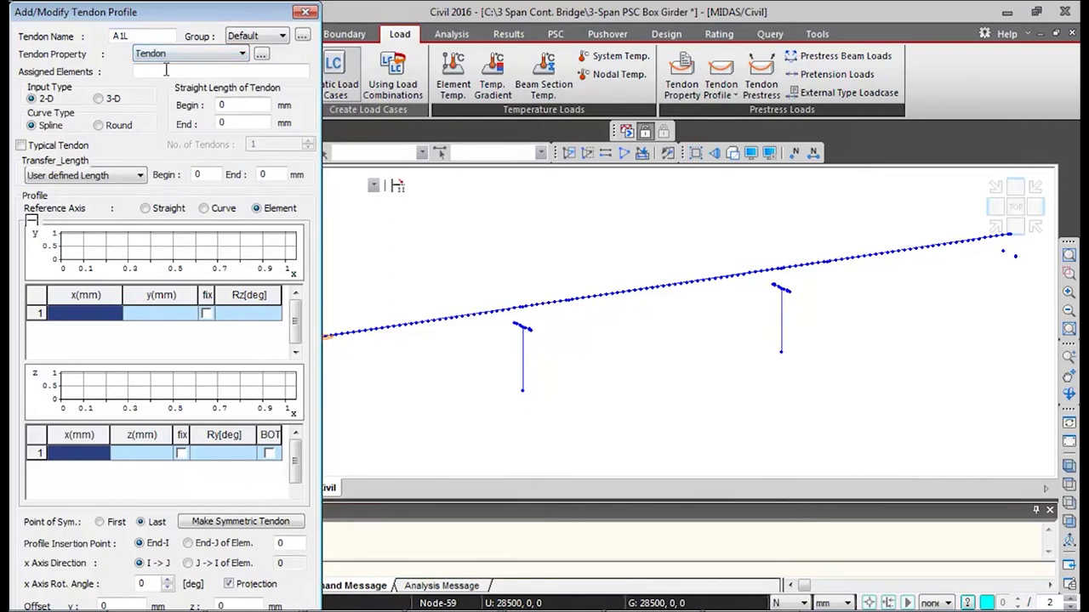
pyautogui.click(160, 71)
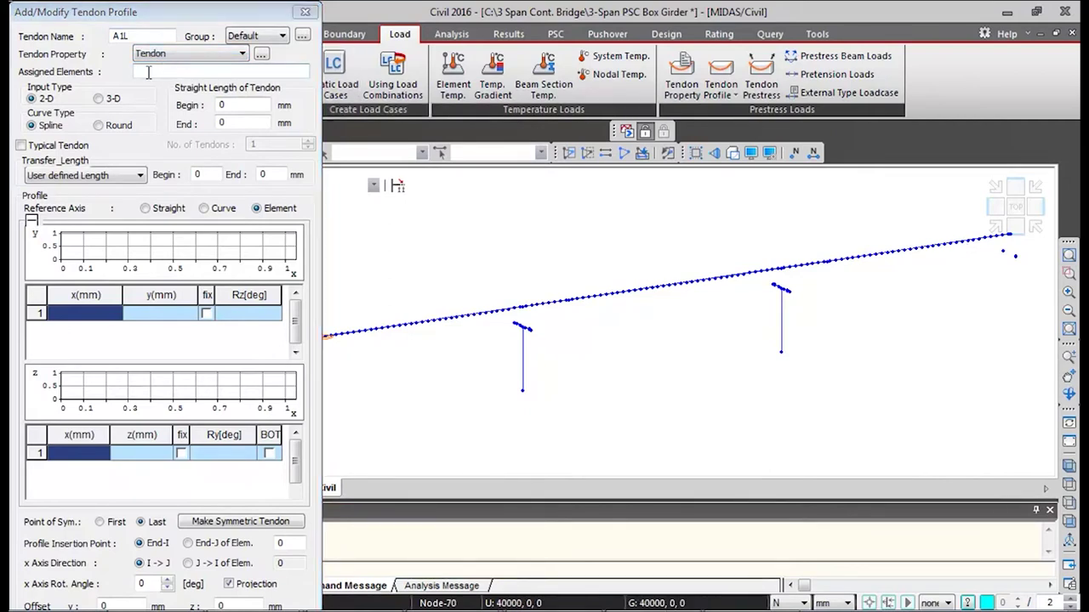
pyautogui.write('11')
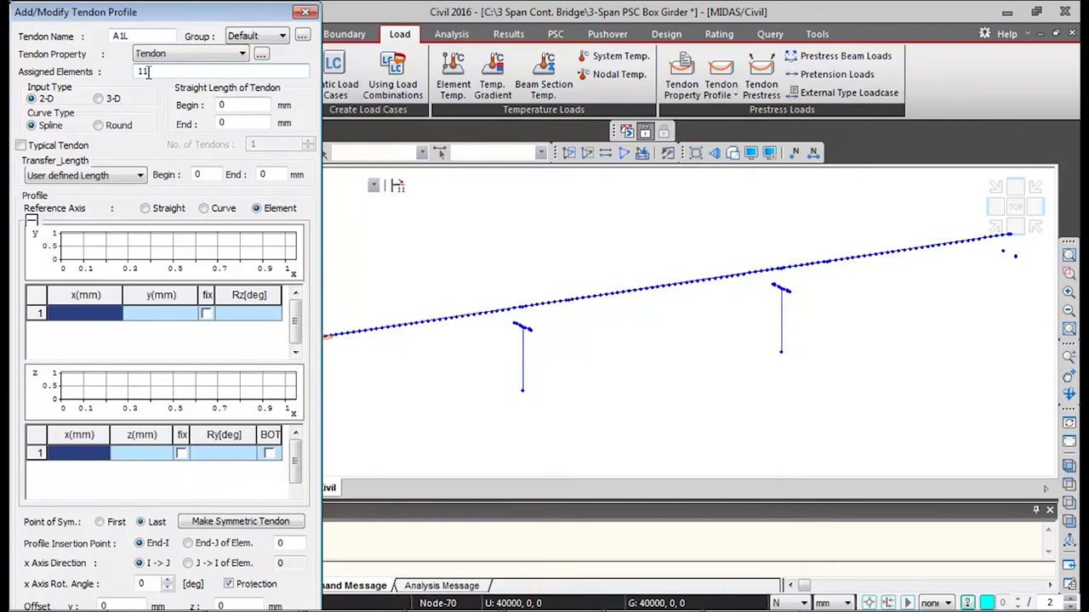
pyautogui.write('to61')
pyautogui.press('Return')
# Switch A1L to 3-D input and paste the 25 copied coordinate rows
pyautogui.moveTo(637, 333); pyautogui.dragTo(704, 311, button='middle')
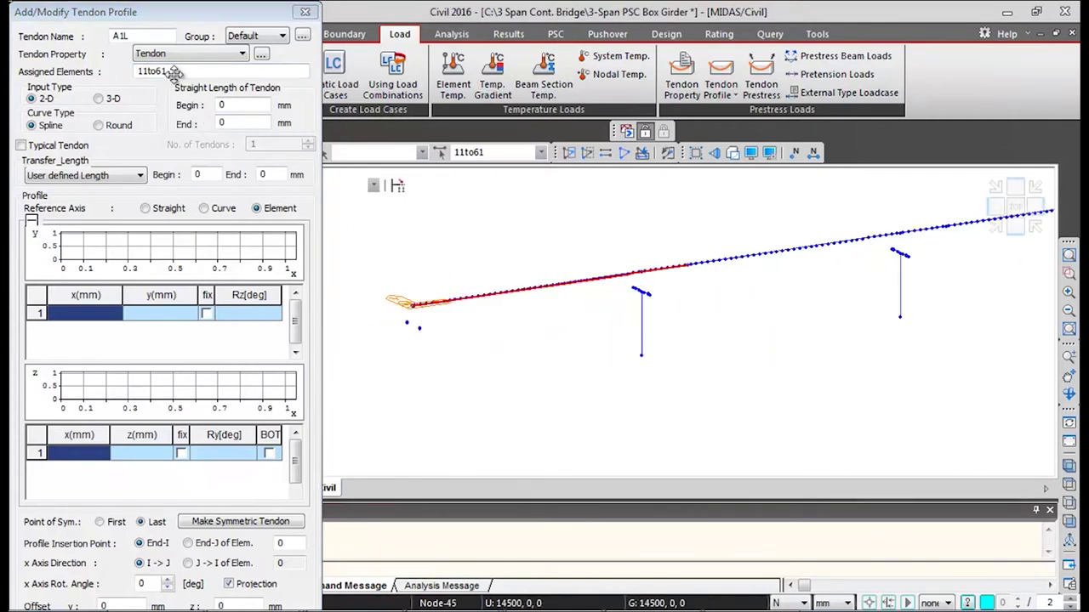
pyautogui.click(99, 100)
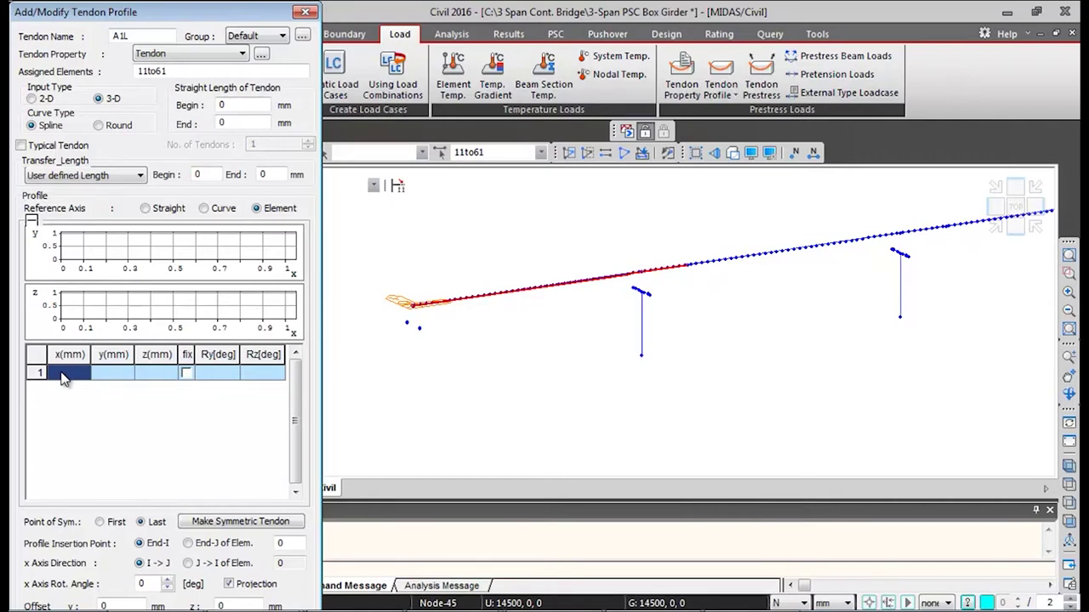
pyautogui.hotkey('ctrl', 'v')
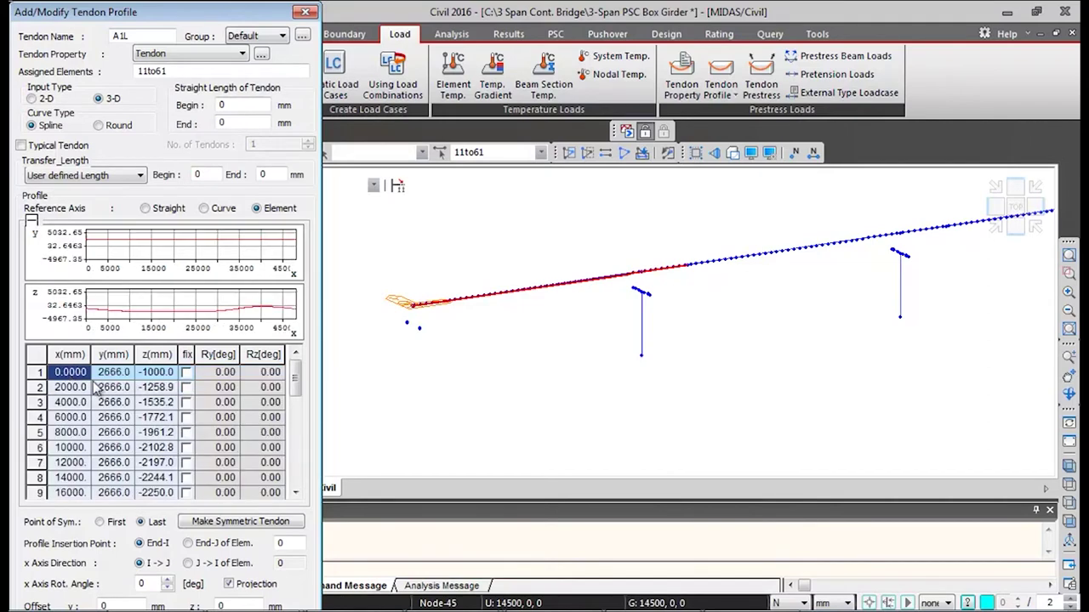
pyautogui.moveTo(300, 383); pyautogui.dragTo(299, 478)
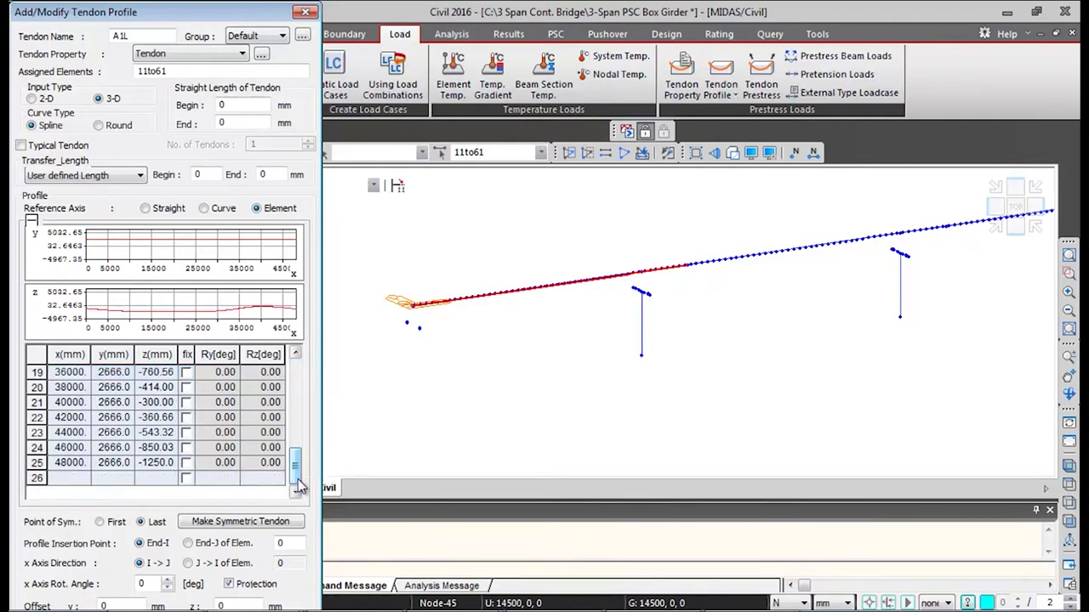
# In front view, pick element 11 at the girder's left end as A1L's insertion point and confirm
pyautogui.click(1021, 225)
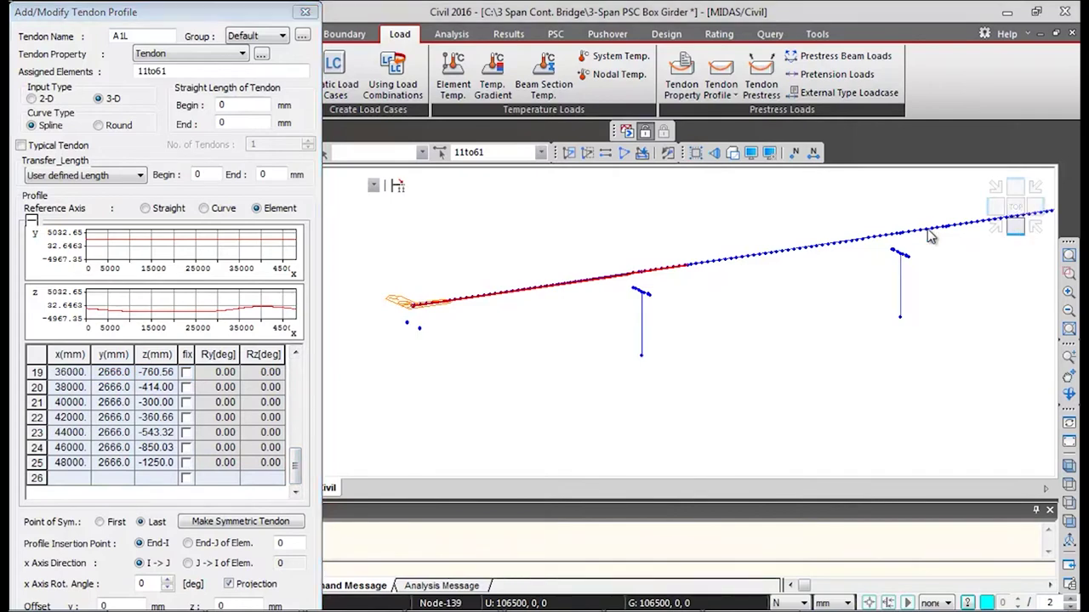
pyautogui.click(1070, 272)
pyautogui.moveTo(470, 274); pyautogui.dragTo(511, 335)
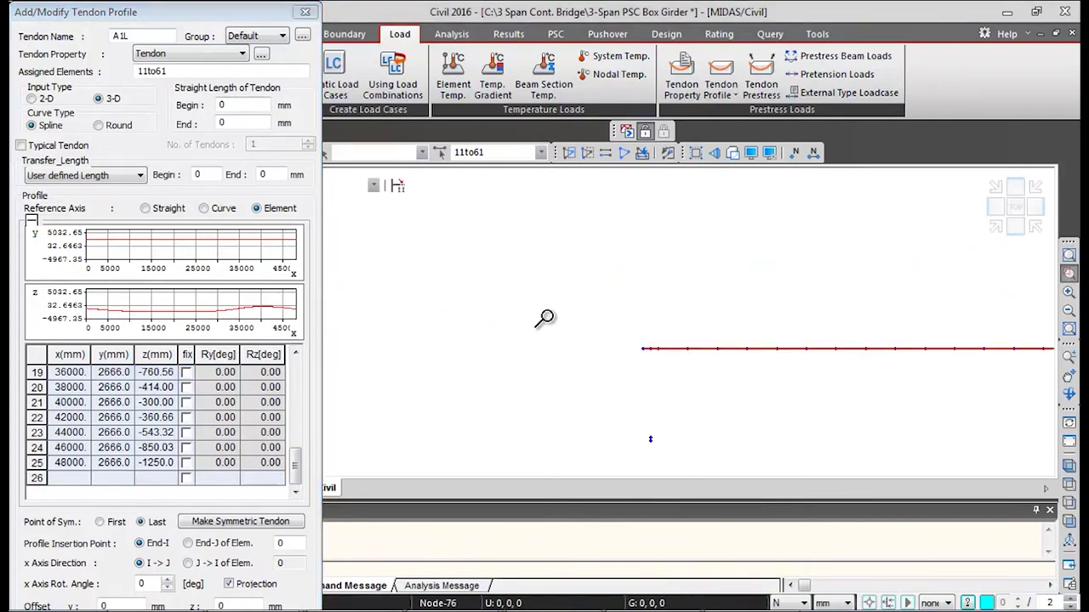
pyautogui.moveTo(566, 284); pyautogui.dragTo(739, 374)
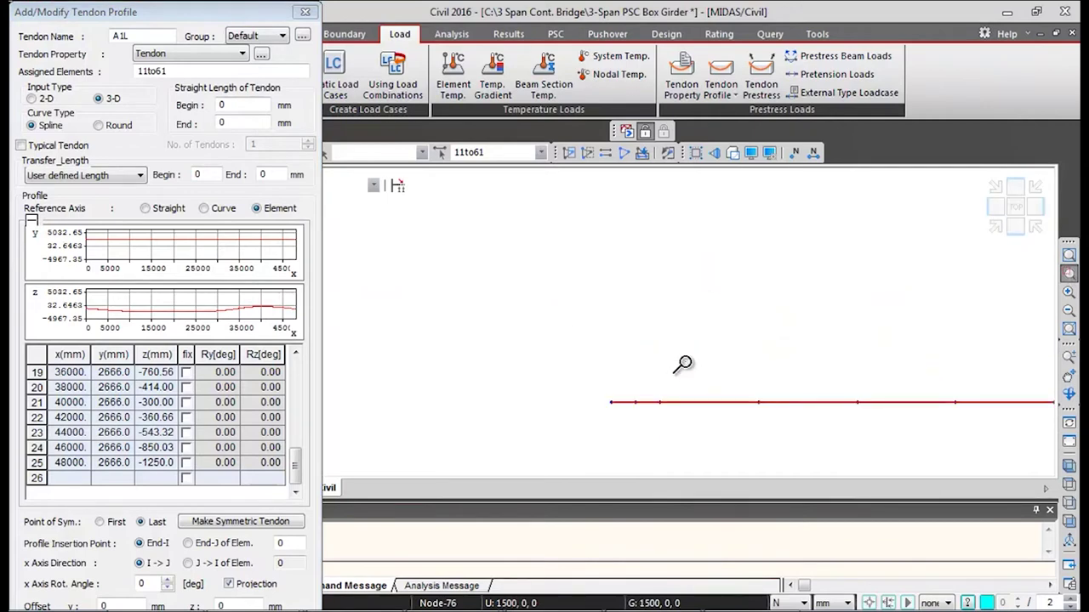
pyautogui.click(294, 544)
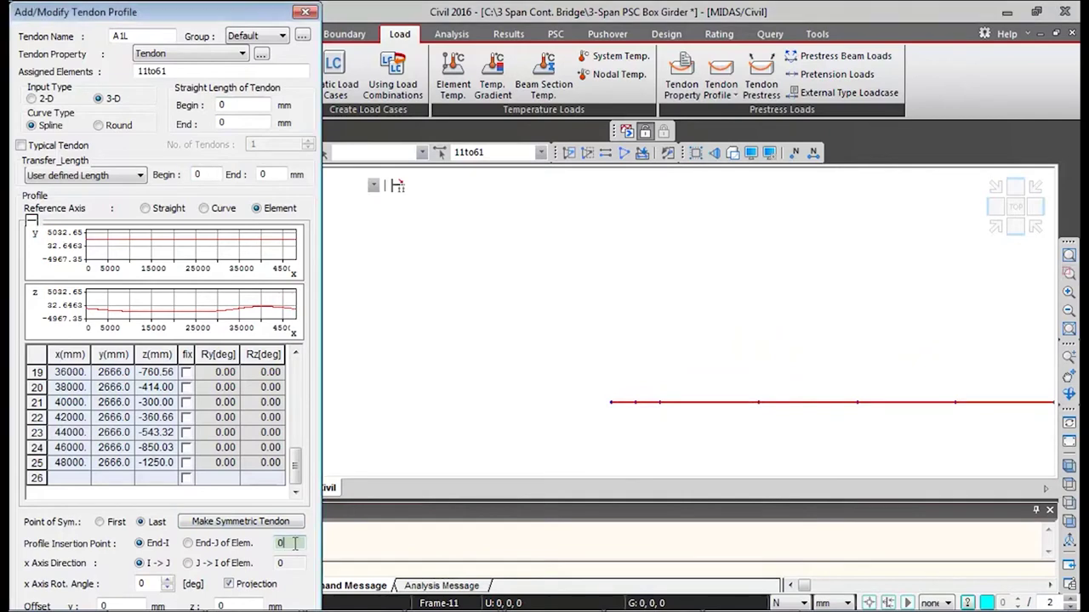
pyautogui.click(624, 408)
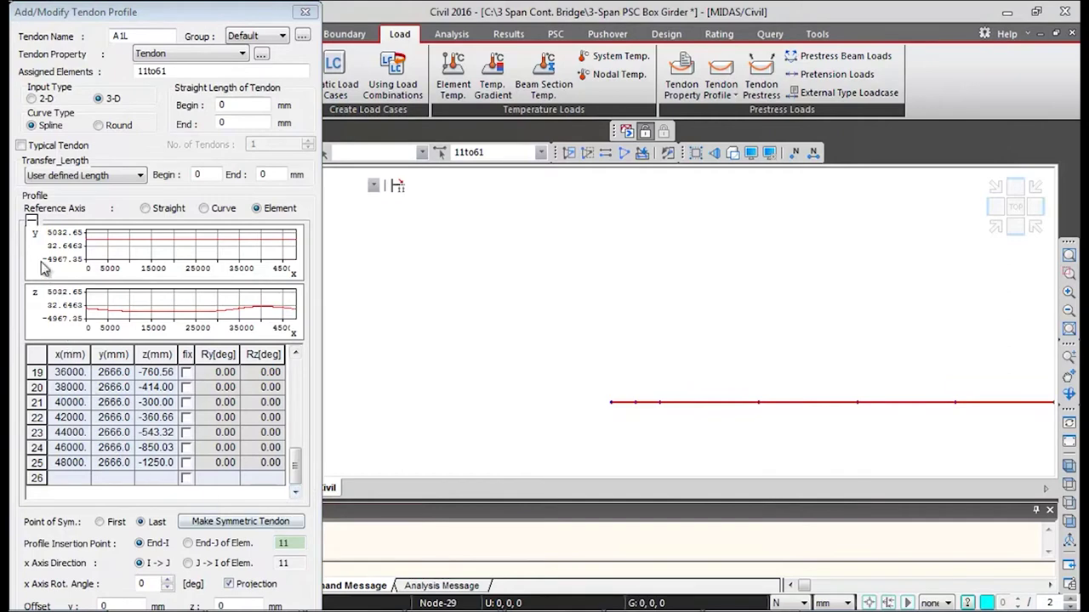
pyautogui.click(31, 223)
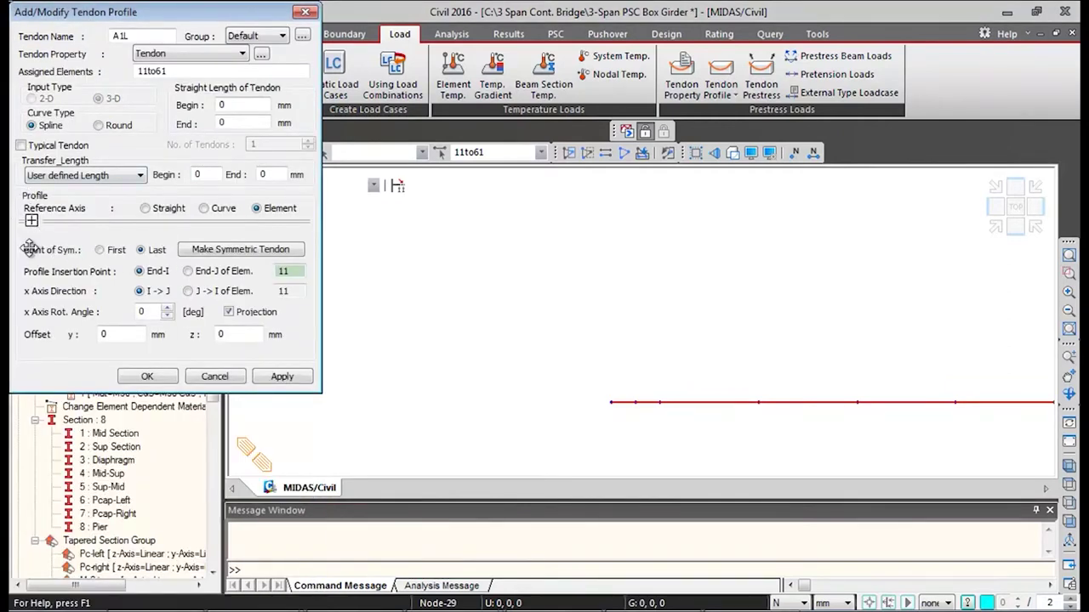
pyautogui.click(159, 378)
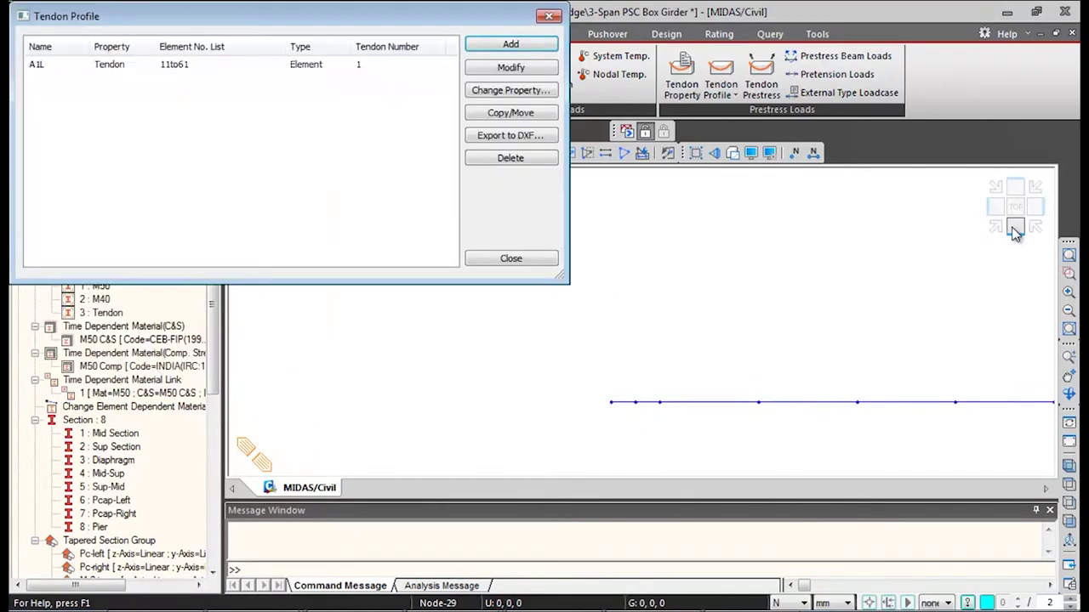
# Inspect A1L in the hidden-view girder cross-section from the side, then reopen A1L
pyautogui.click(1014, 228)
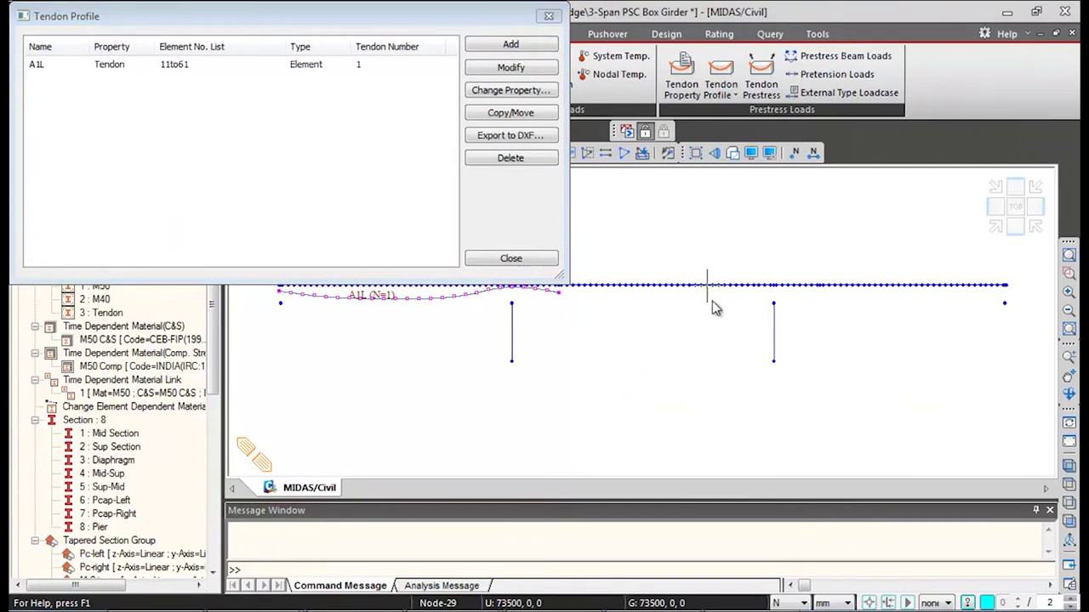
pyautogui.moveTo(709, 303); pyautogui.dragTo(814, 376, button='middle')
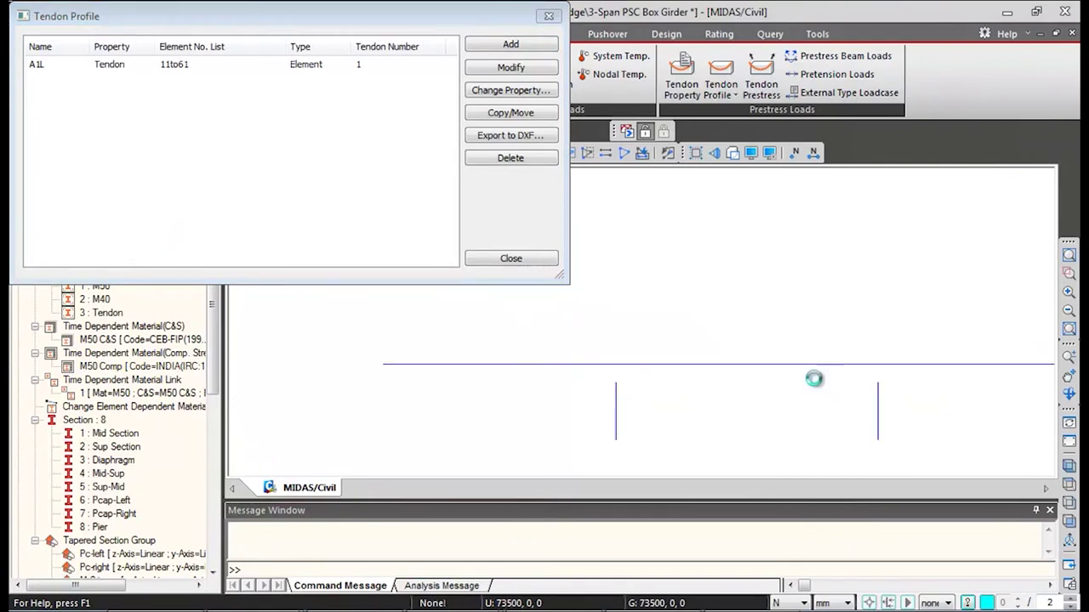
pyautogui.click(732, 152)
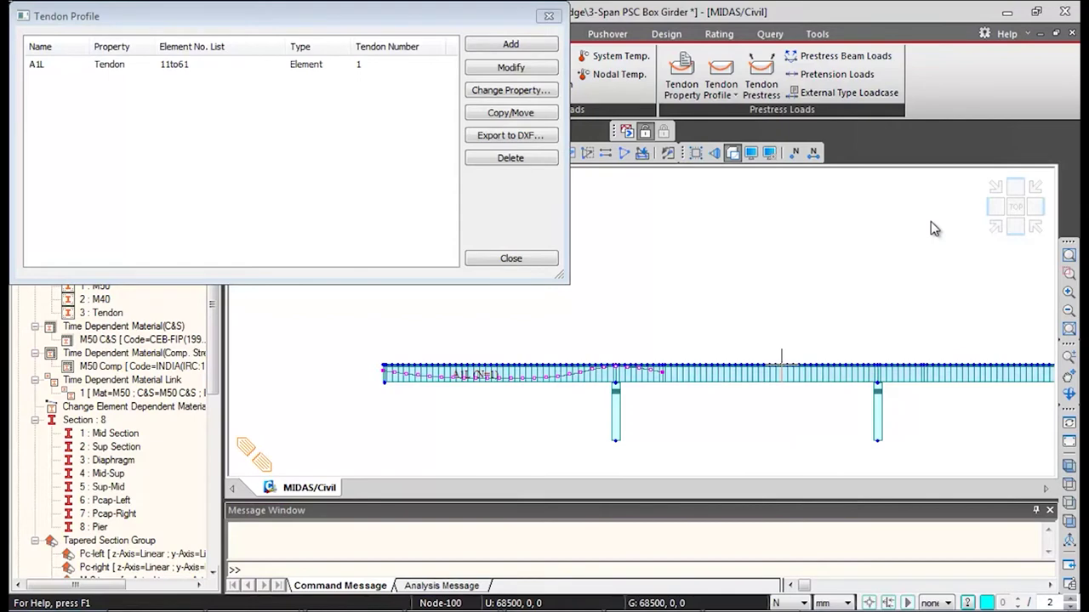
pyautogui.click(993, 209)
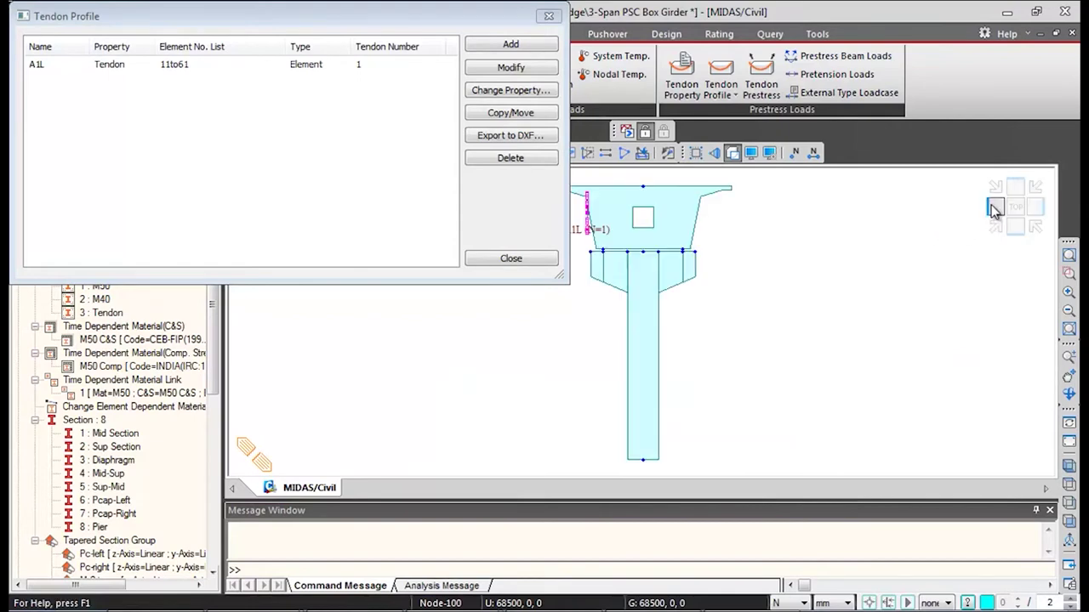
pyautogui.moveTo(795, 289); pyautogui.dragTo(885, 423, button='middle')
pyautogui.scroll(5, 720, 330)
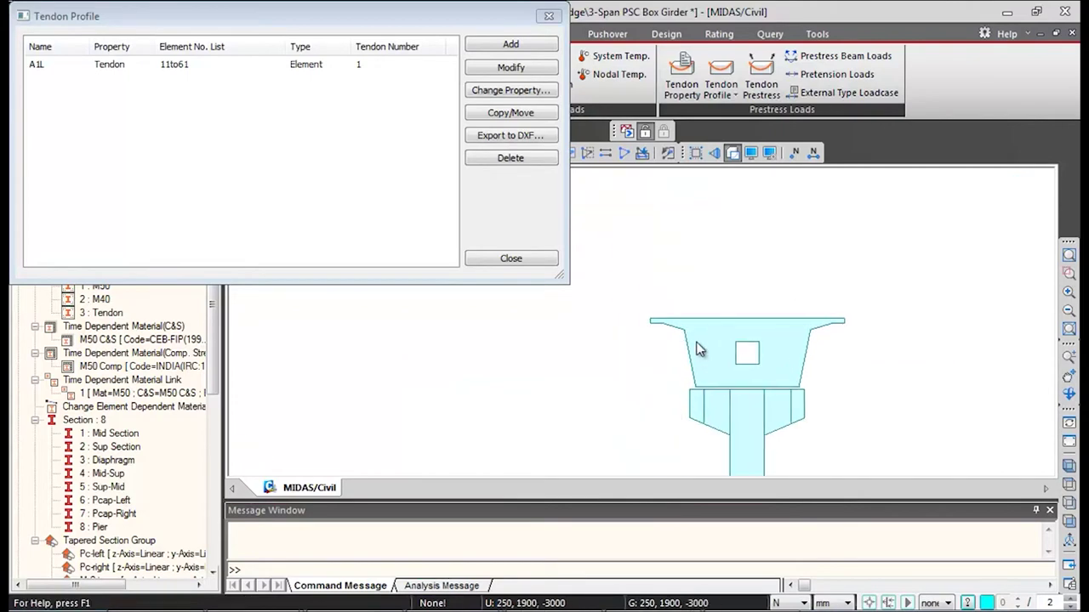
pyautogui.doubleClick(179, 70)
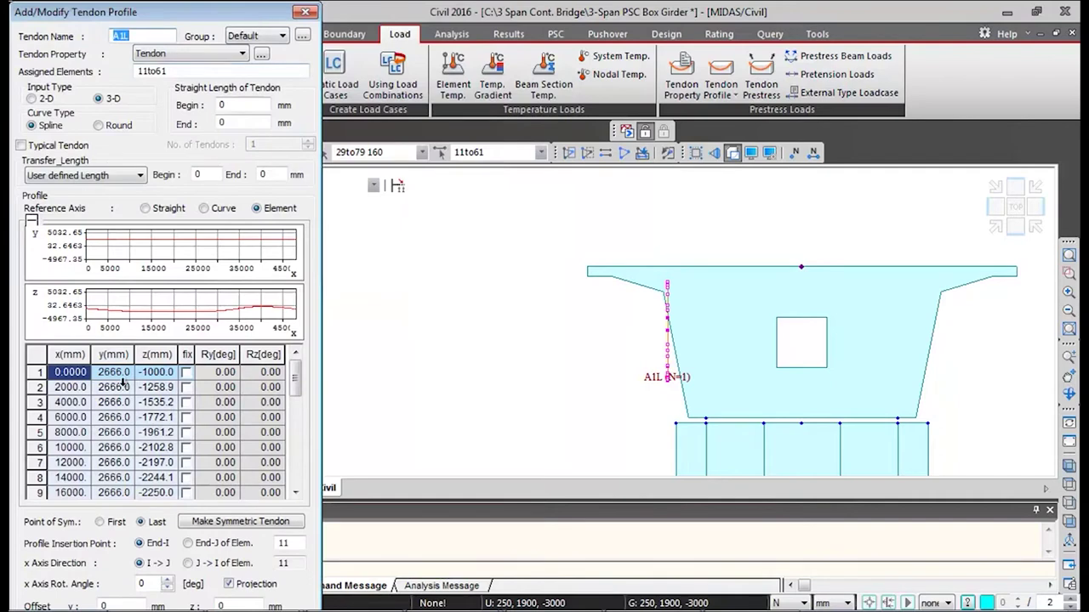
# Set tendon A1L's x-axis rotation angle to 1.31 deg and apply it
pyautogui.click(109, 352)
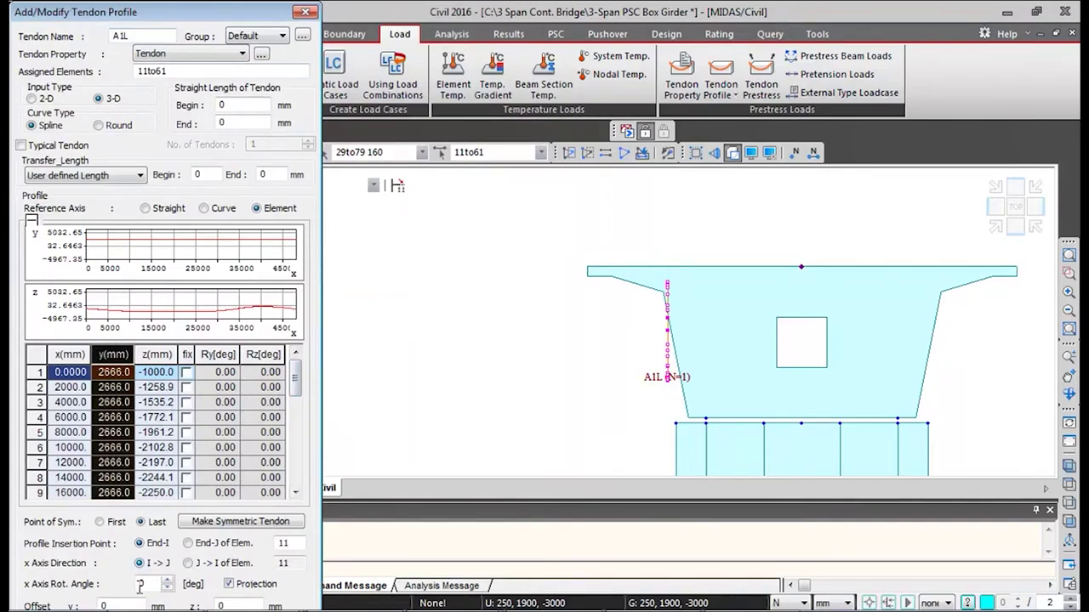
pyautogui.moveTo(148, 584); pyautogui.dragTo(97, 585)
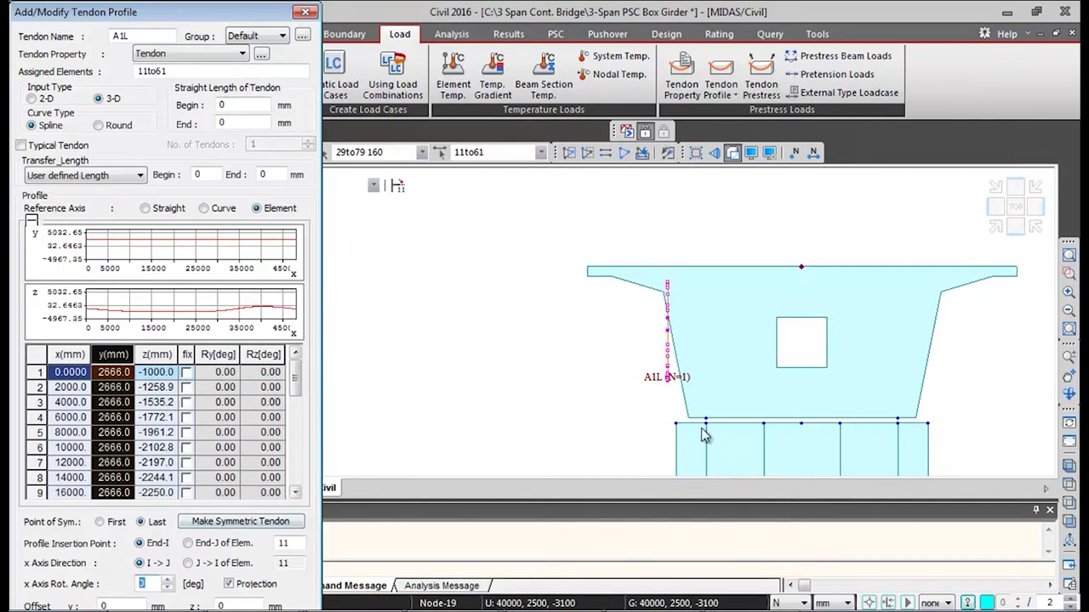
pyautogui.click(34, 228)
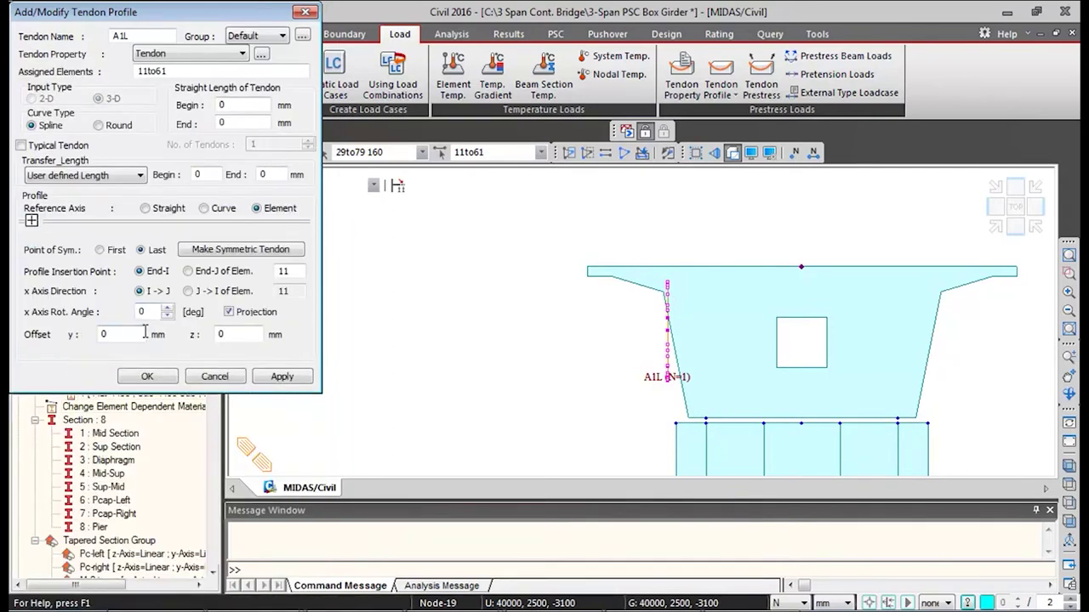
pyautogui.doubleClick(155, 313)
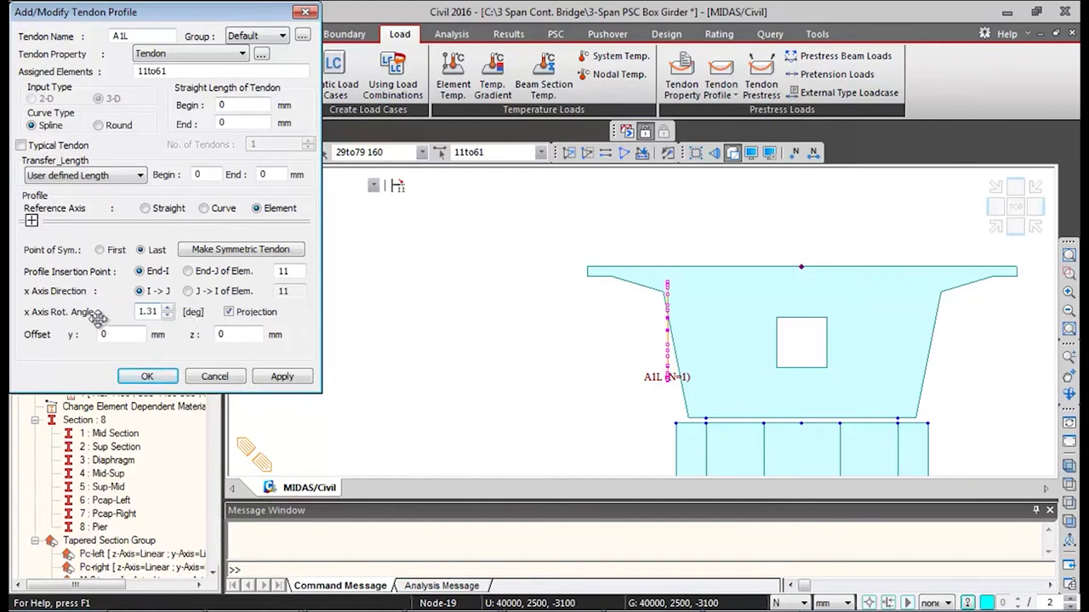
pyautogui.click(173, 380)
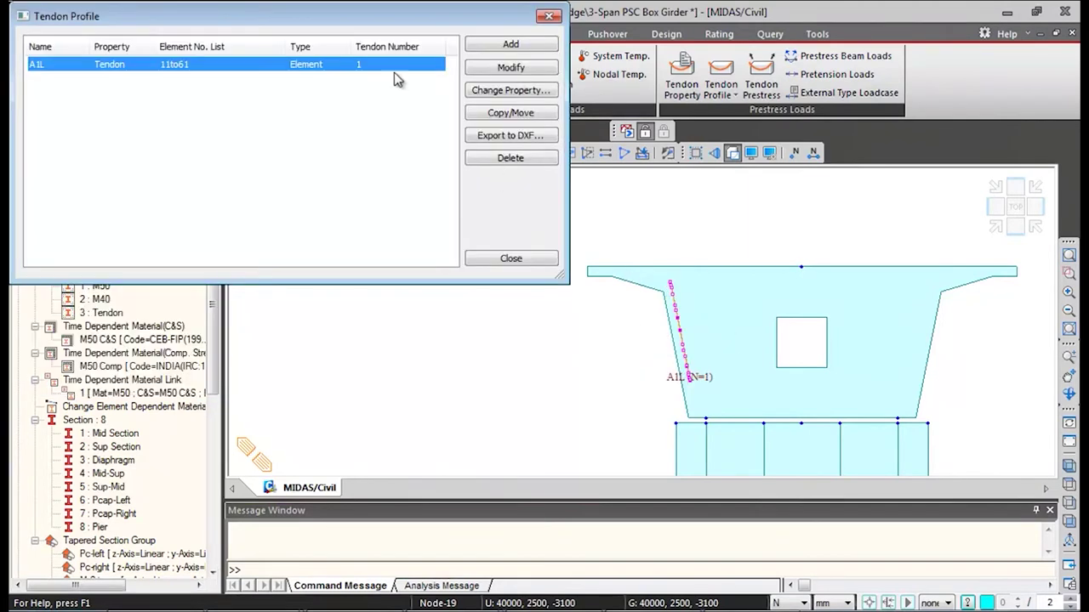
# Add profile A1R with the Tendon property, elements 11to61 and 3-D input
pyautogui.click(513, 45)
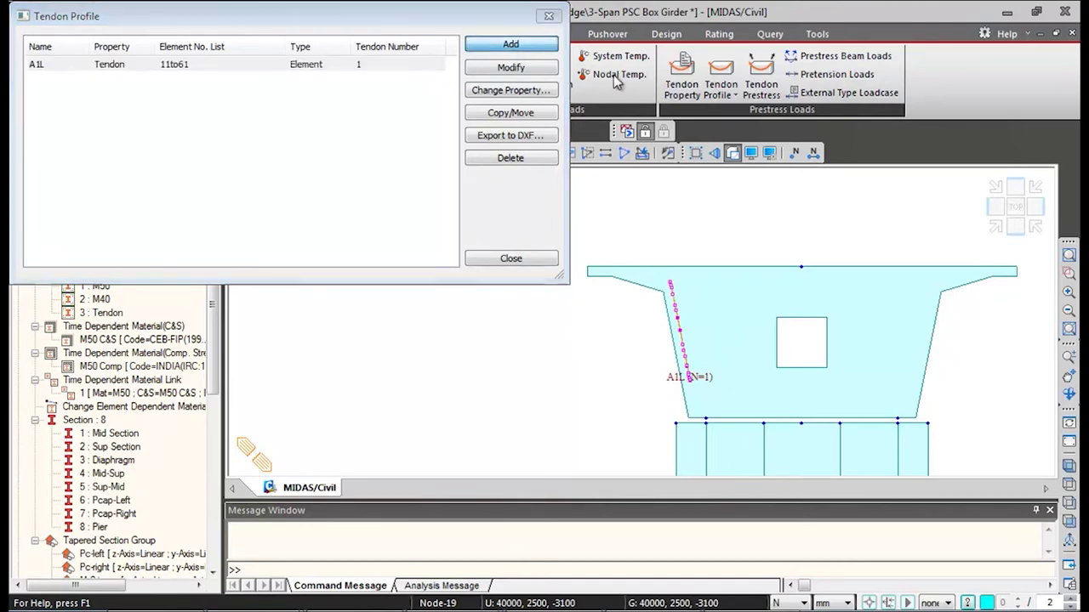
pyautogui.click(1016, 228)
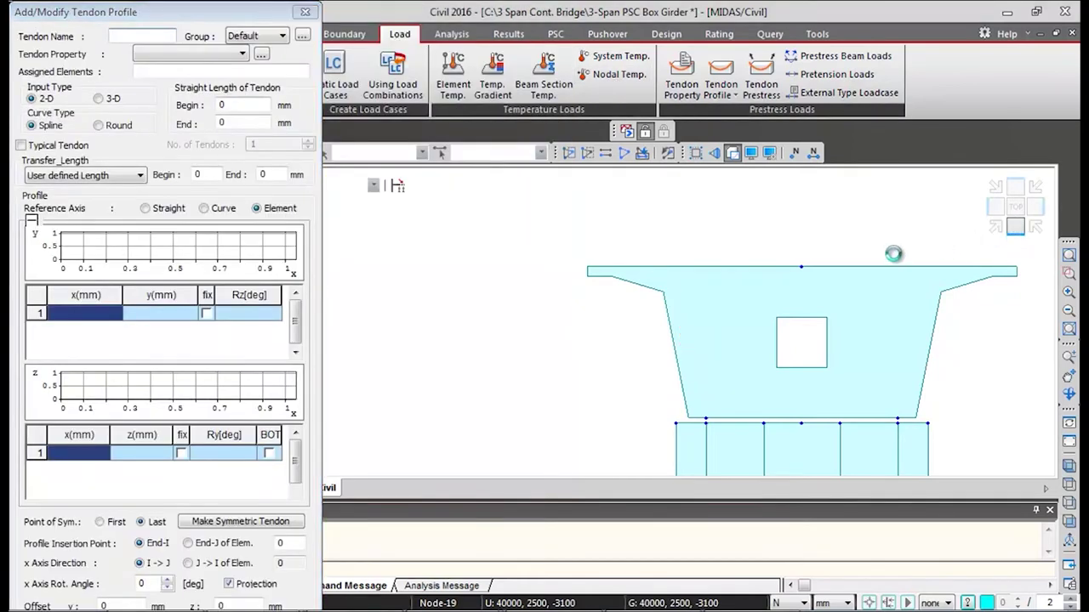
pyautogui.click(141, 36)
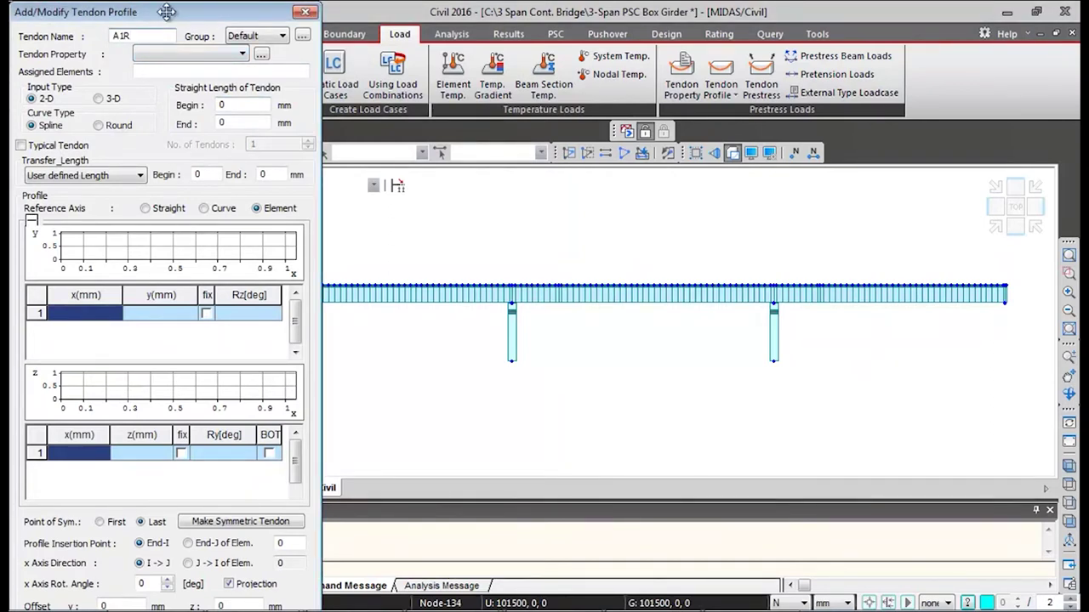
pyautogui.click(201, 54)
pyautogui.click(151, 68)
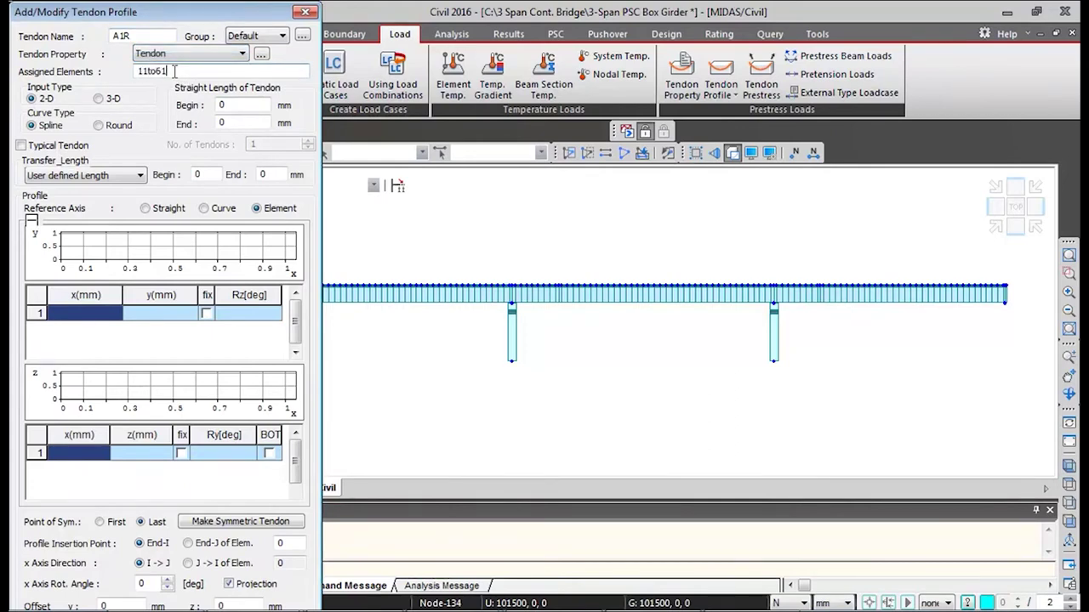
pyautogui.click(108, 100)
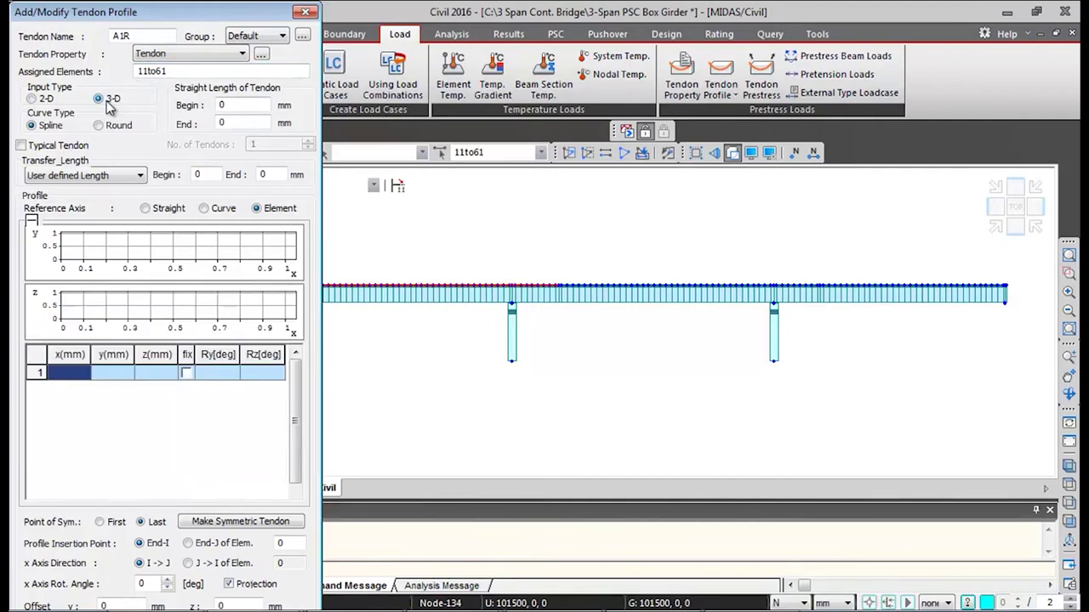
# Copy A1R's X, Y, Z coordinates (B33:D57) from the Cable Profiles sheet, then return to MIDAS/Civil
pyautogui.hotkey('alt', 'Tab')
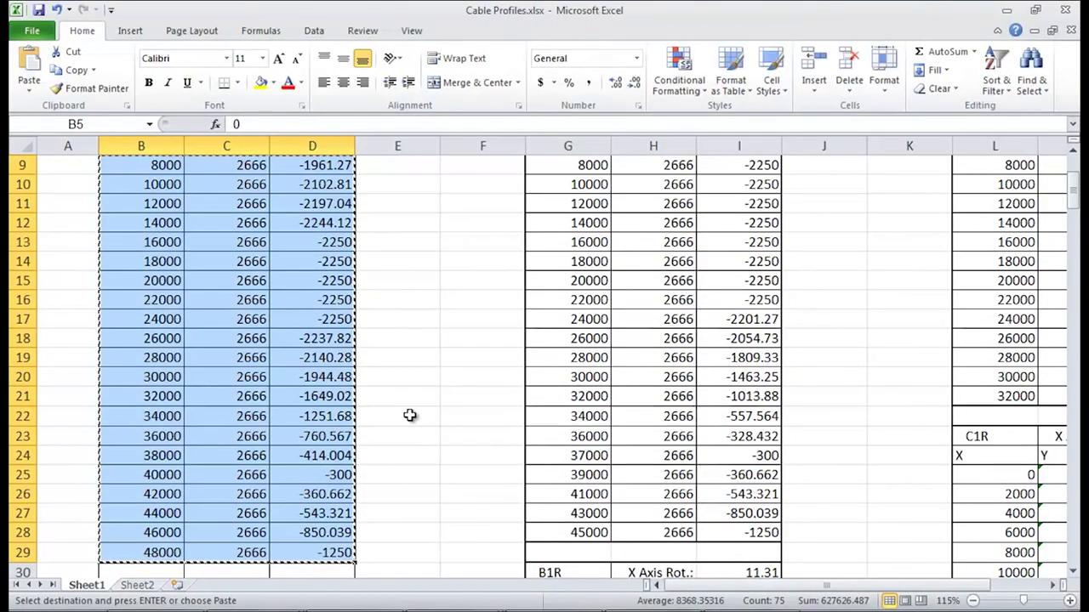
pyautogui.click(389, 473)
pyautogui.scroll(-5, 389, 471)
pyautogui.click(150, 341)
pyautogui.hotkey('shift', 'Right')
pyautogui.hotkey('shift', 'Right')
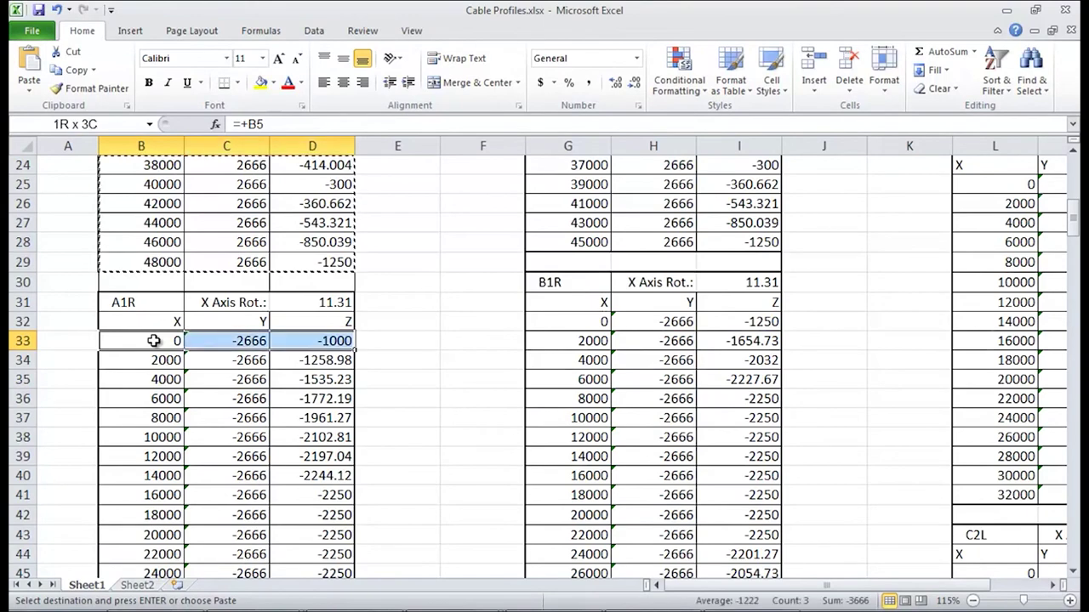
pyautogui.click(153, 341)
pyautogui.hotkey('ctrl', 'shift', 'Down')
pyautogui.hotkey('shift', 'Right')
pyautogui.hotkey('shift', 'Right')
pyautogui.hotkey('ctrl', 'c')
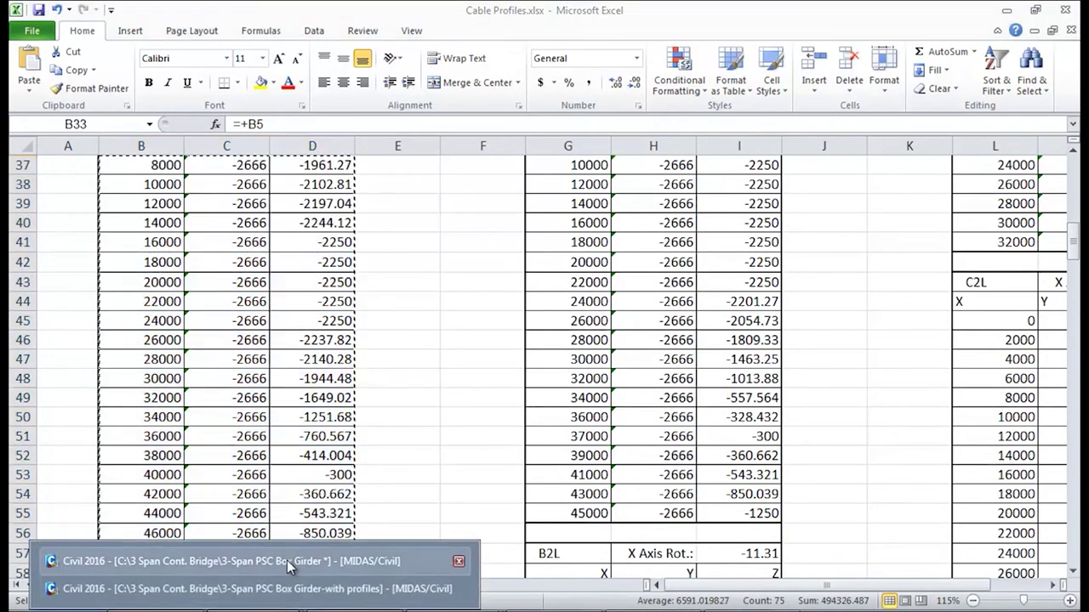
pyautogui.click(287, 562)
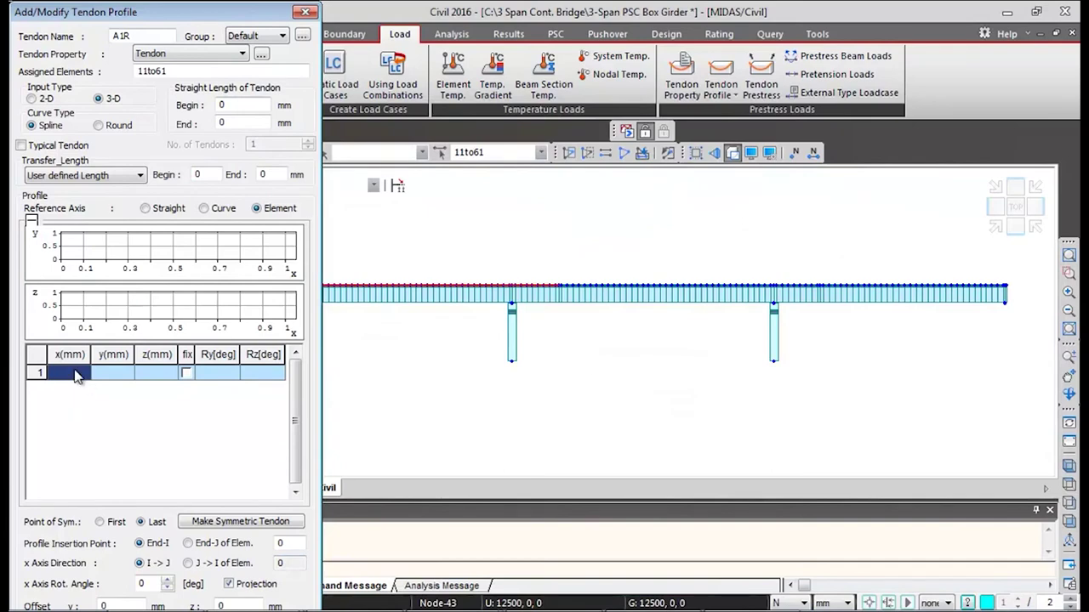
# Paste the A1R coordinates into the tendon profile's x/y/z table
pyautogui.hotkey('ctrl', 'v')
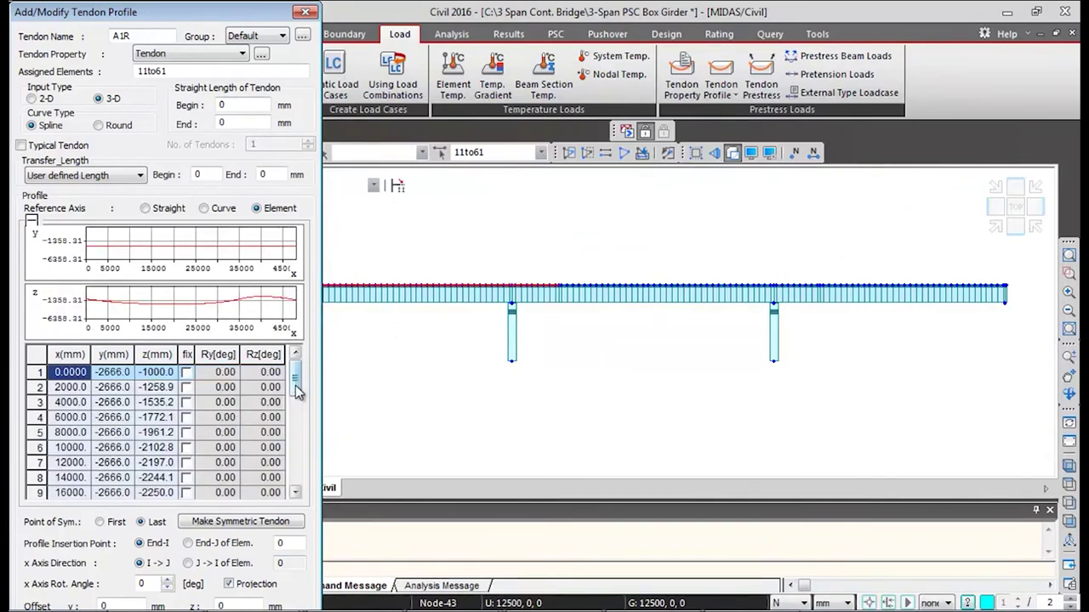
pyautogui.click(33, 220)
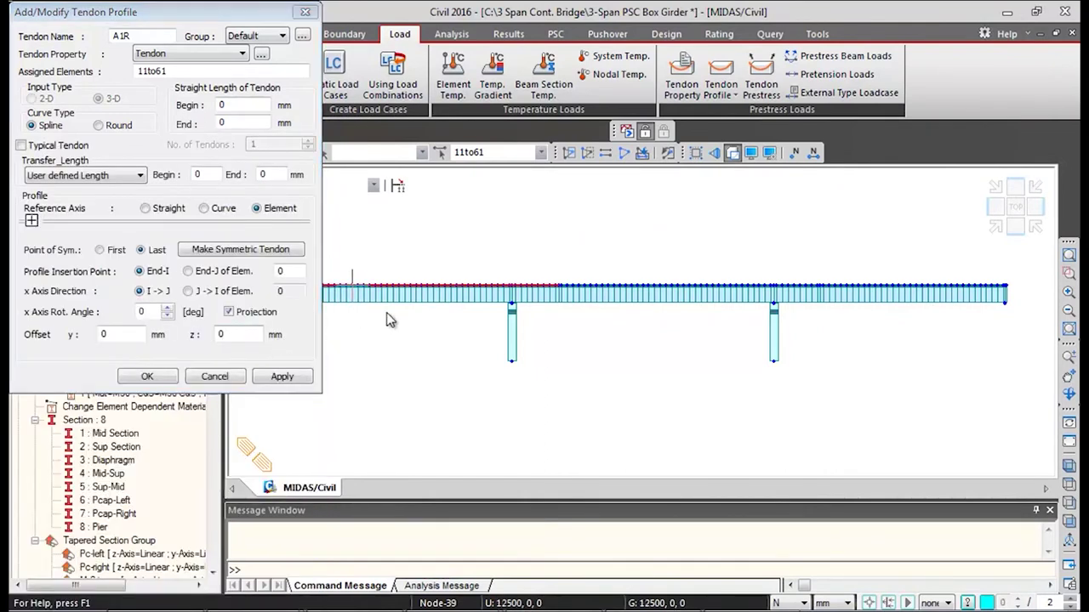
pyautogui.scroll(3, 644, 340)
pyautogui.scroll(-2, 587, 332)
pyautogui.scroll(4, 605, 352)
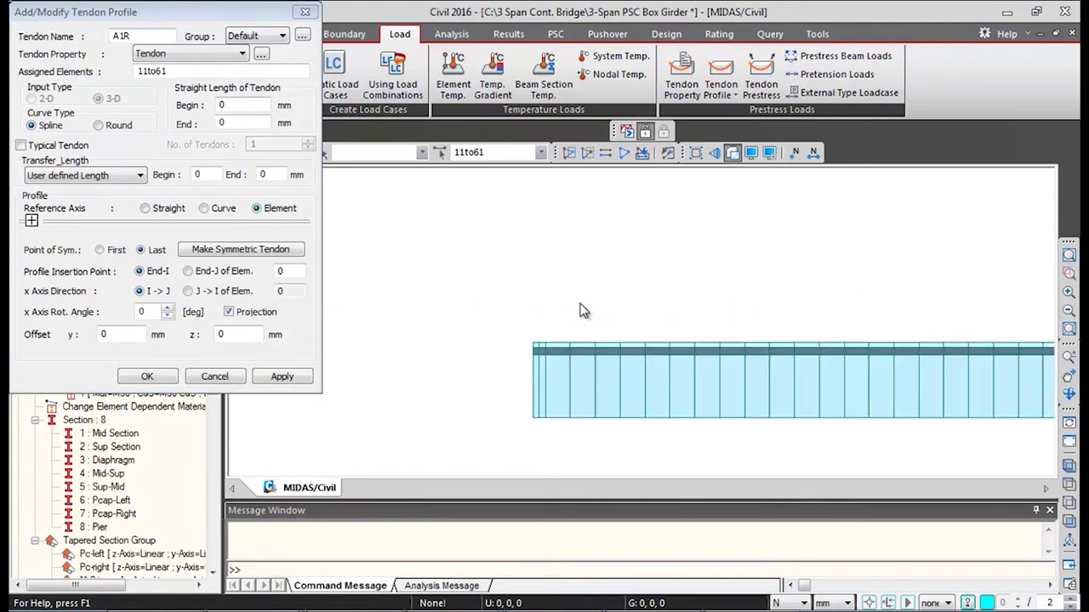
pyautogui.moveTo(550, 434); pyautogui.dragTo(641, 263, button='middle')
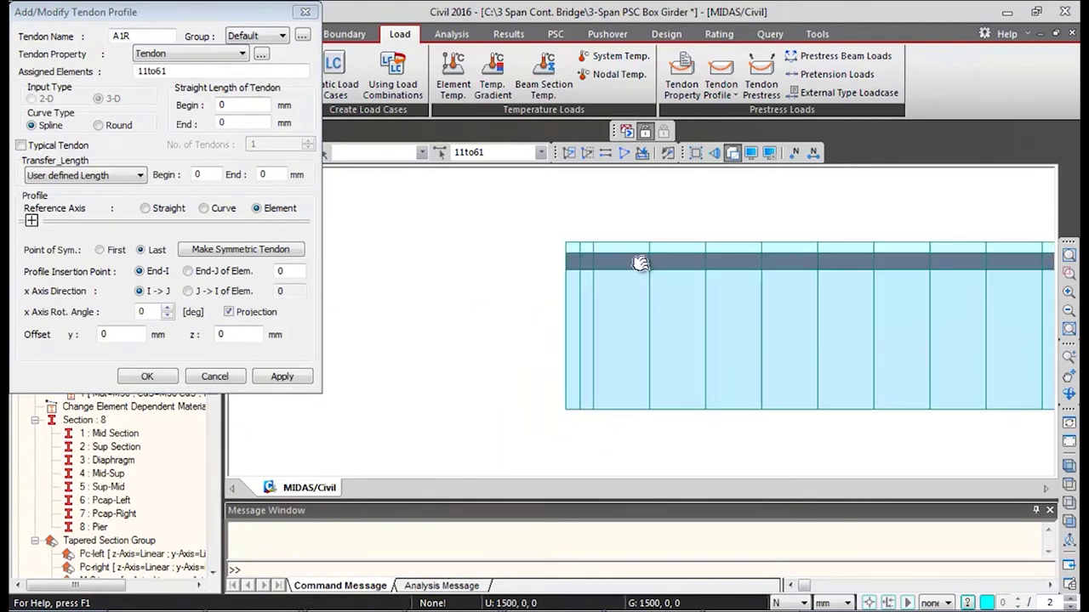
# Insert tendon A1R at element 11 with a 1.31° x-axis rotation and save it
pyautogui.click(280, 272)
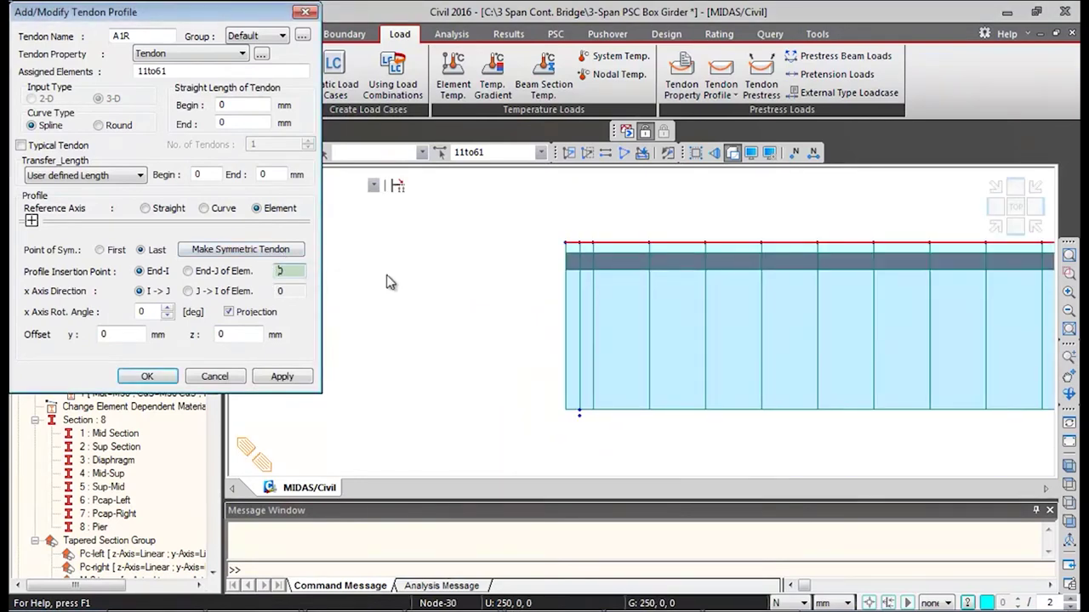
pyautogui.click(574, 248)
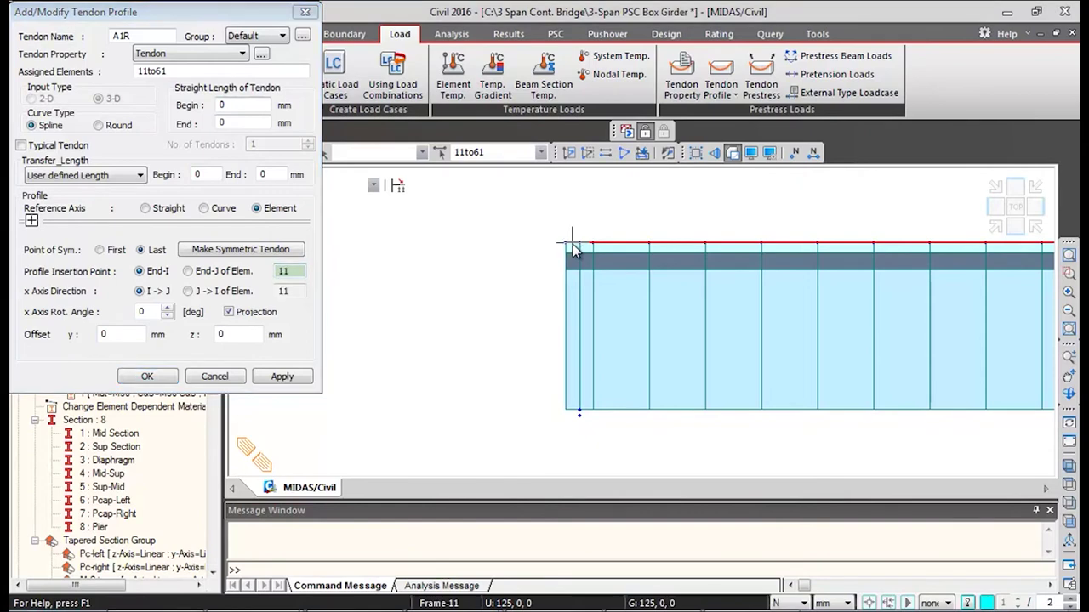
pyautogui.click(146, 313)
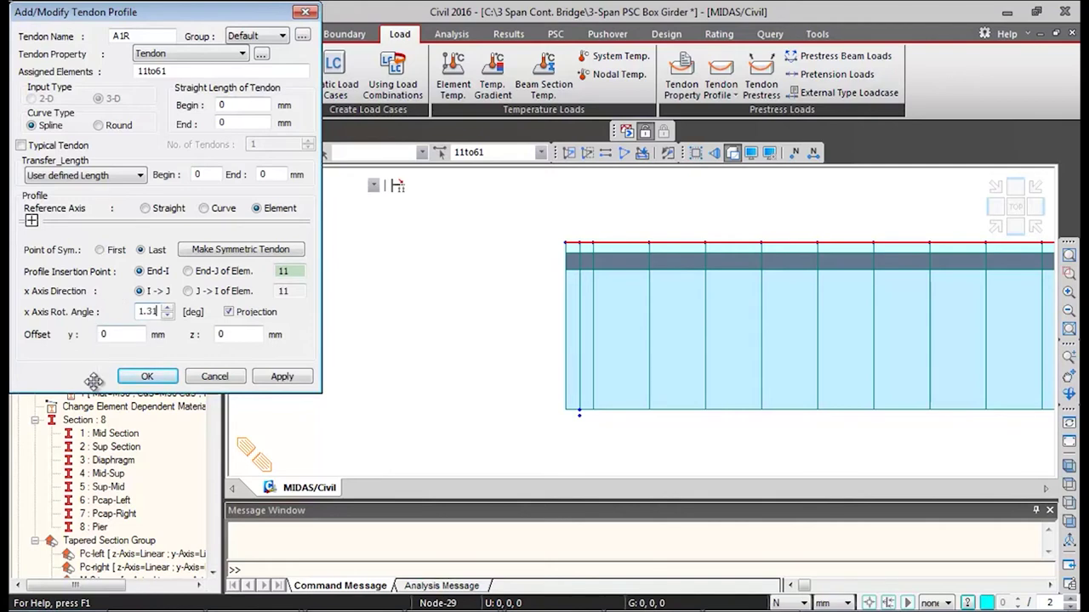
pyautogui.click(164, 383)
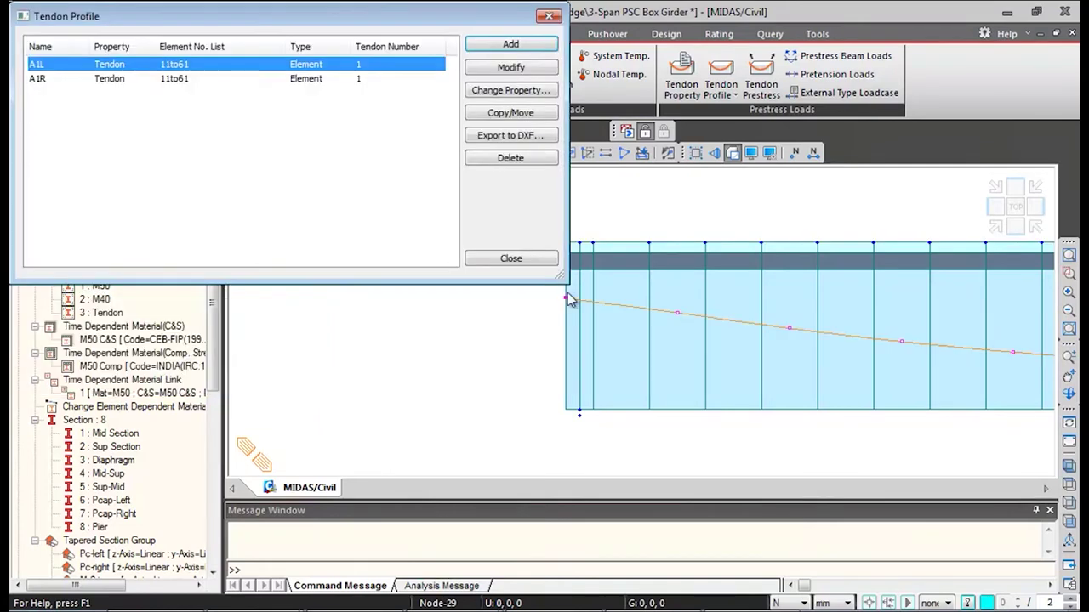
# View the girder cross-section showing tendons A1L and A1R, then return to the Cable Profiles workbook
pyautogui.click(994, 206)
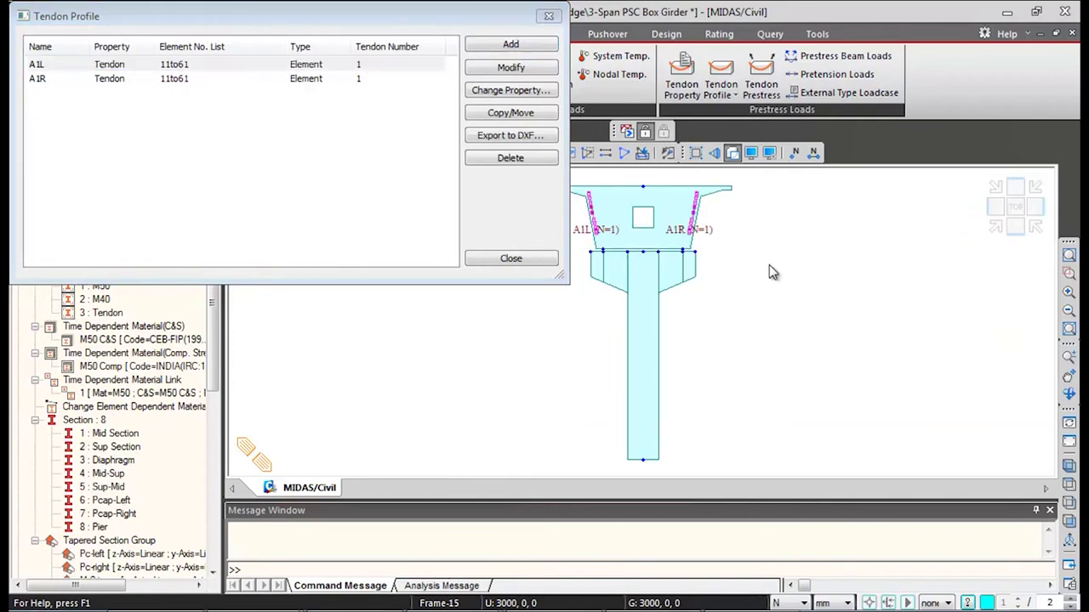
pyautogui.click(149, 86)
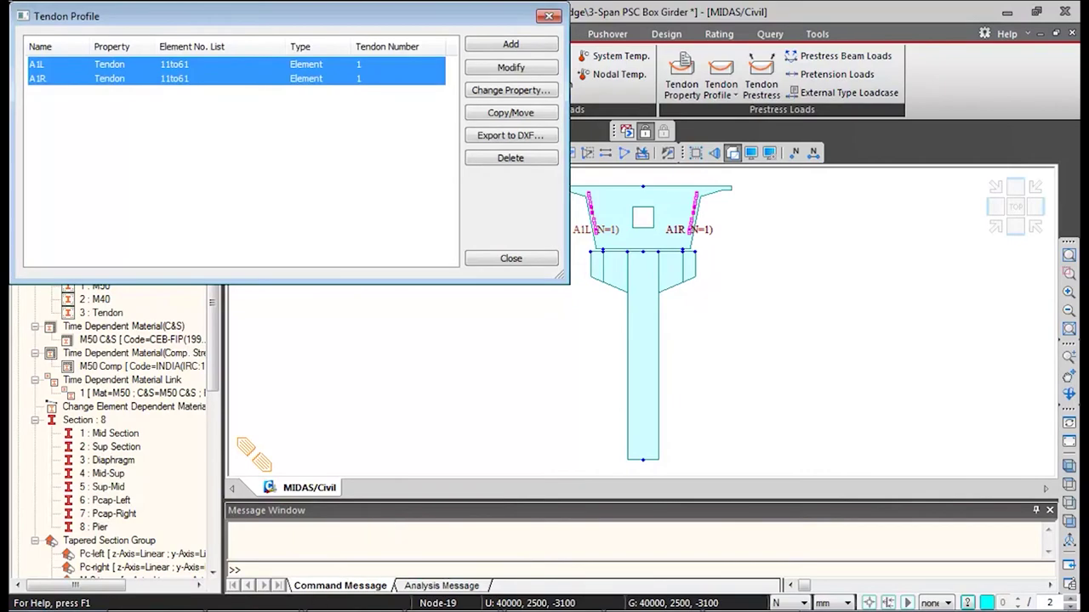
pyautogui.hotkey('alt', 'Tab')
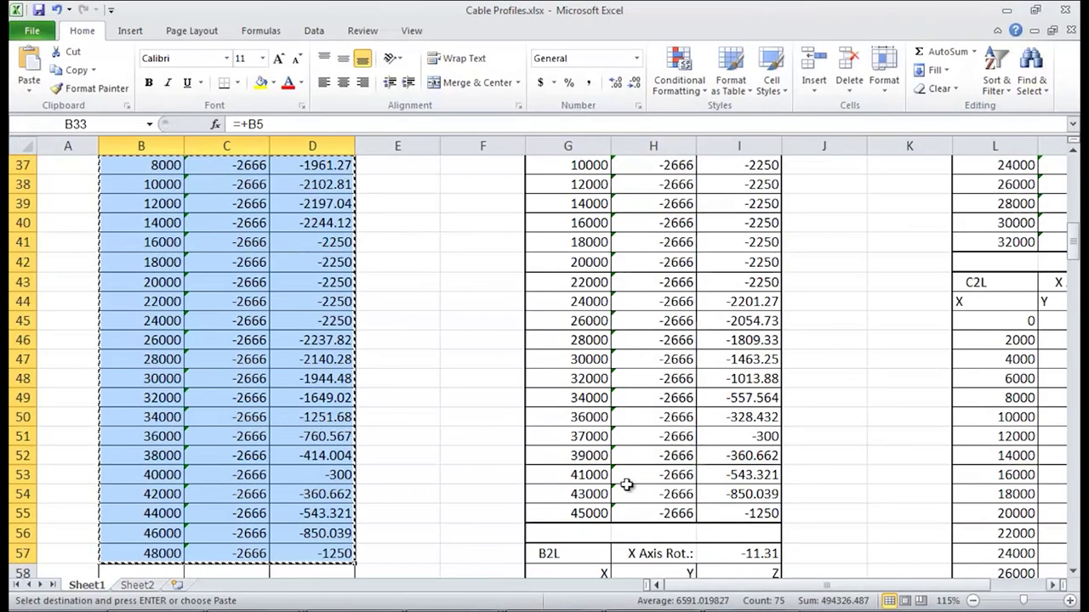
# Scroll up to the Construction Stage profile tables, then switch to the 3-Span PSC Box Girder-with profiles model
pyautogui.scroll(9, 821, 458)
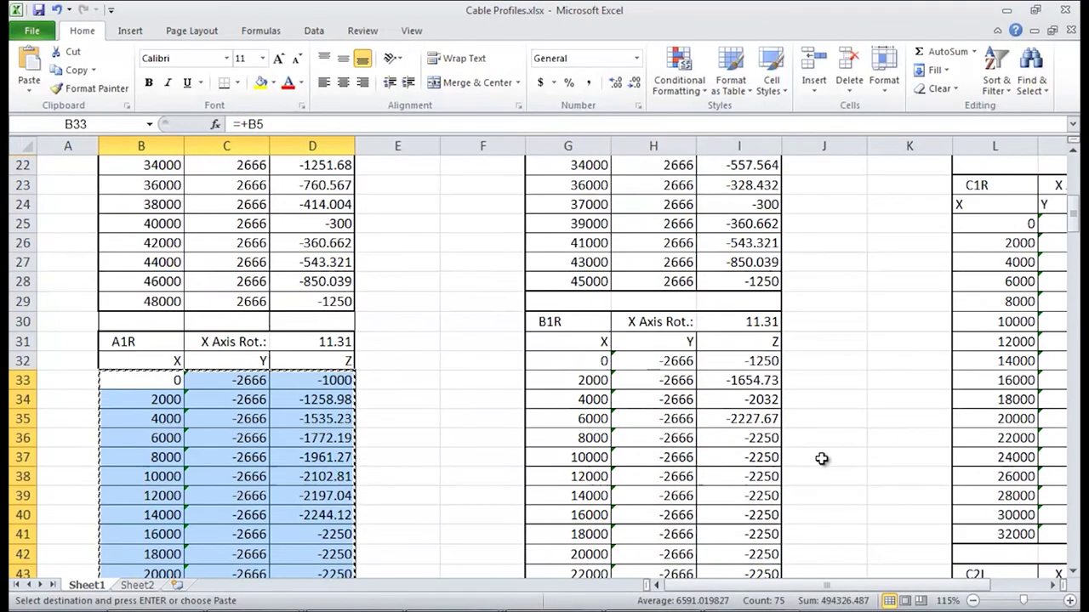
pyautogui.scroll(3, 821, 458)
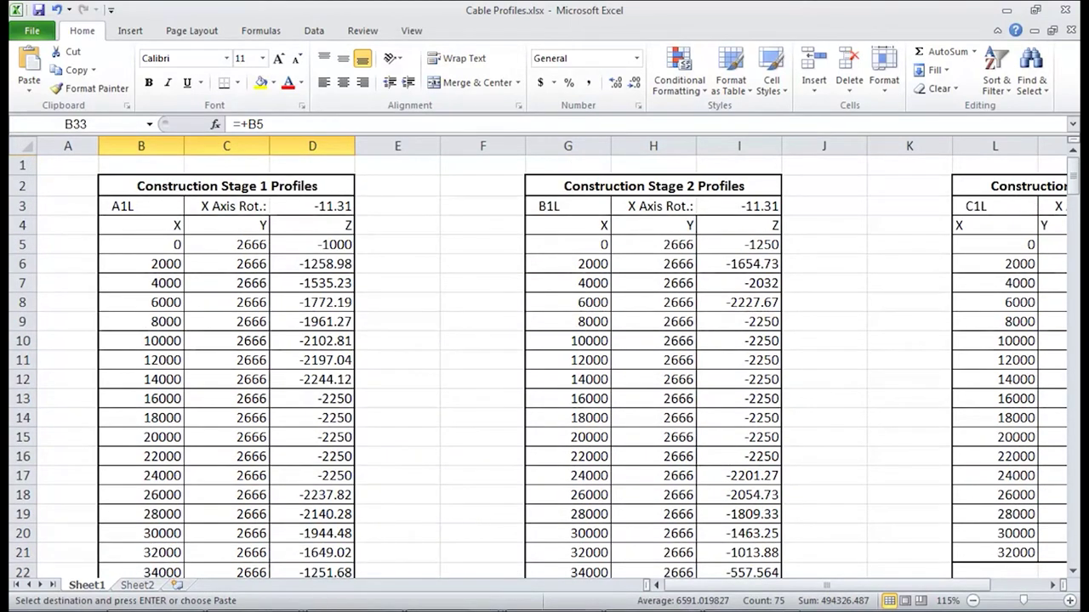
pyautogui.click(274, 595)
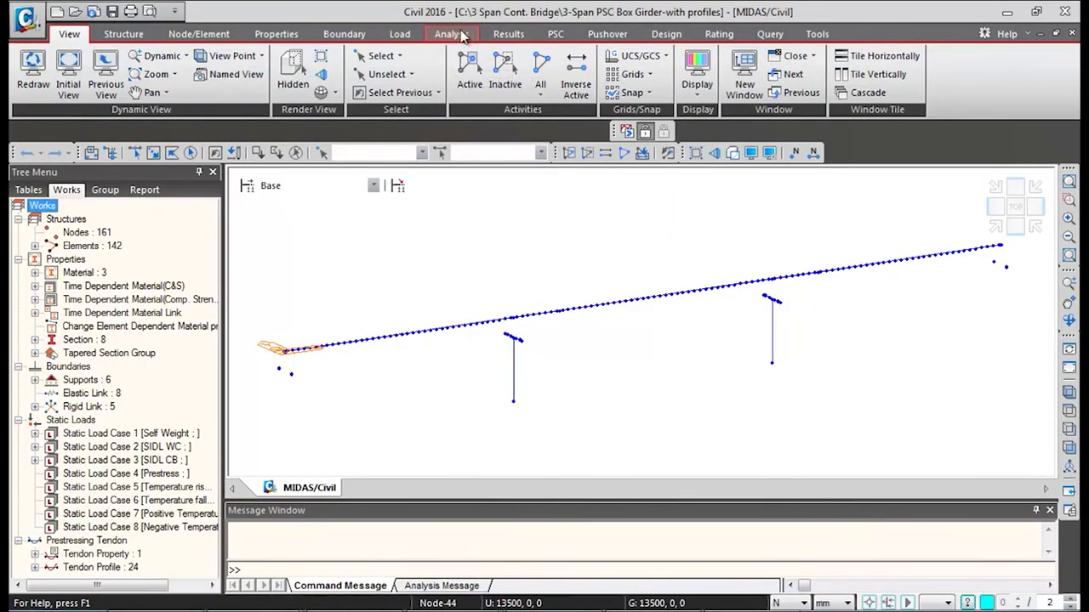
# Display all 24 predefined tendon profiles from the Temp./Prestress Tendon Profile list, then close the list
pyautogui.click(399, 34)
pyautogui.click(49, 75)
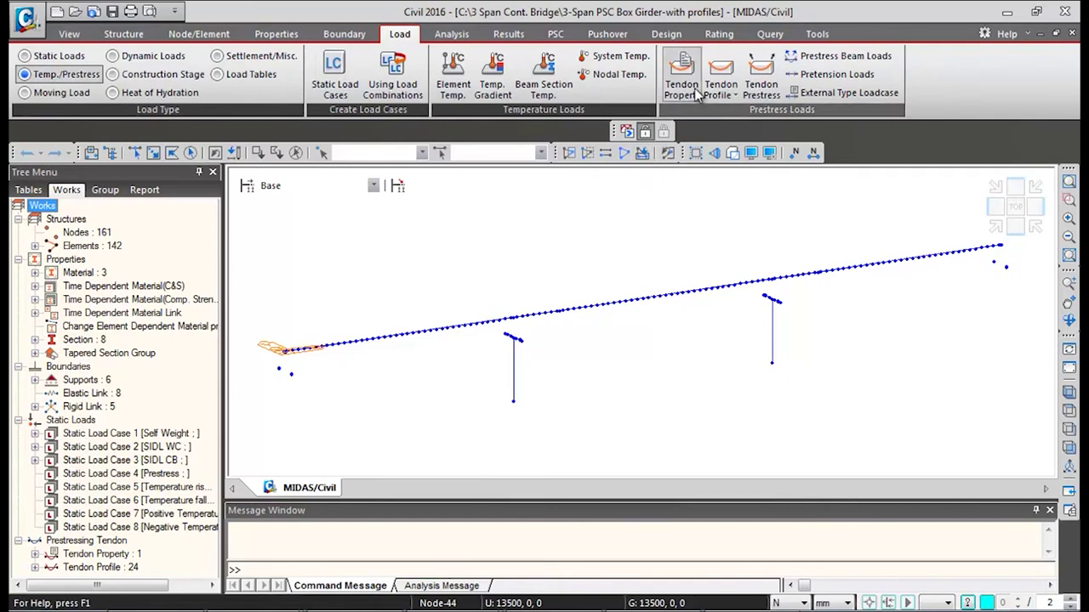
pyautogui.click(721, 75)
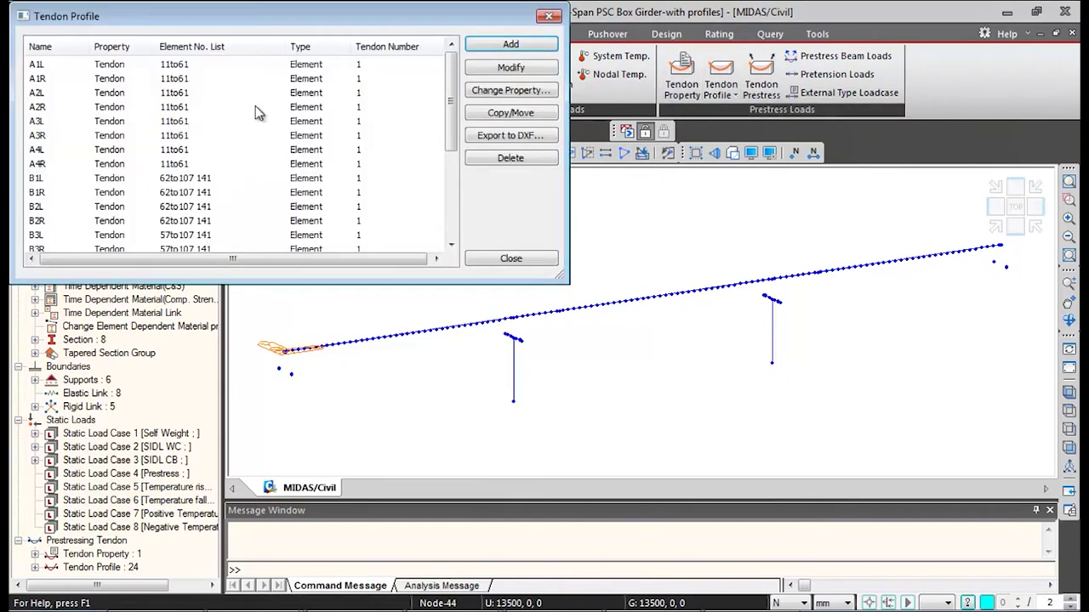
pyautogui.click(230, 64)
pyautogui.moveTo(450, 91); pyautogui.dragTo(450, 250)
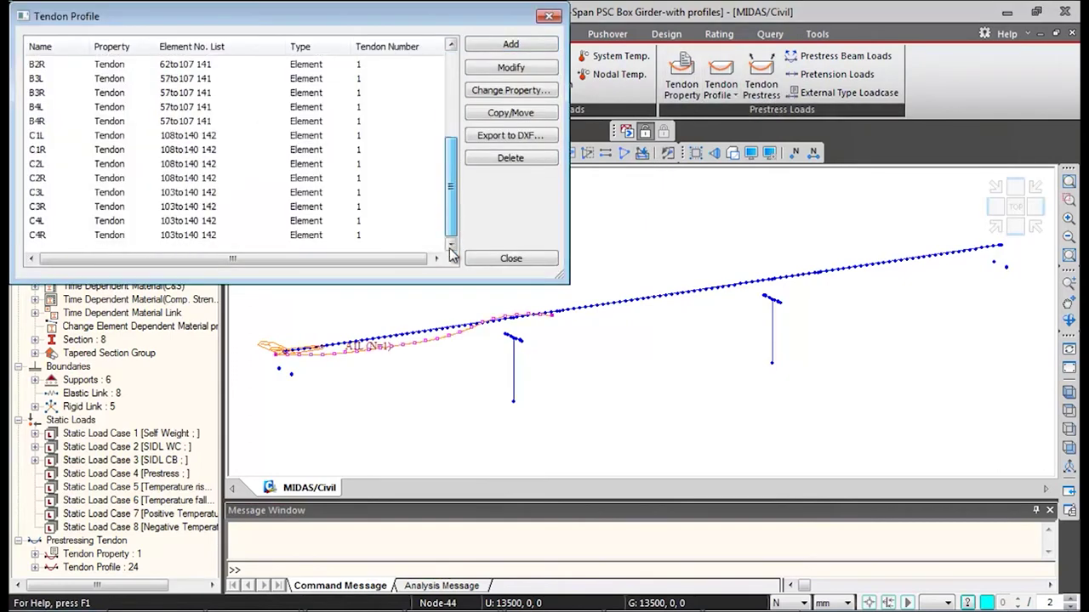
pyautogui.keyDown('shift'); pyautogui.click(315, 235); pyautogui.keyUp('shift')
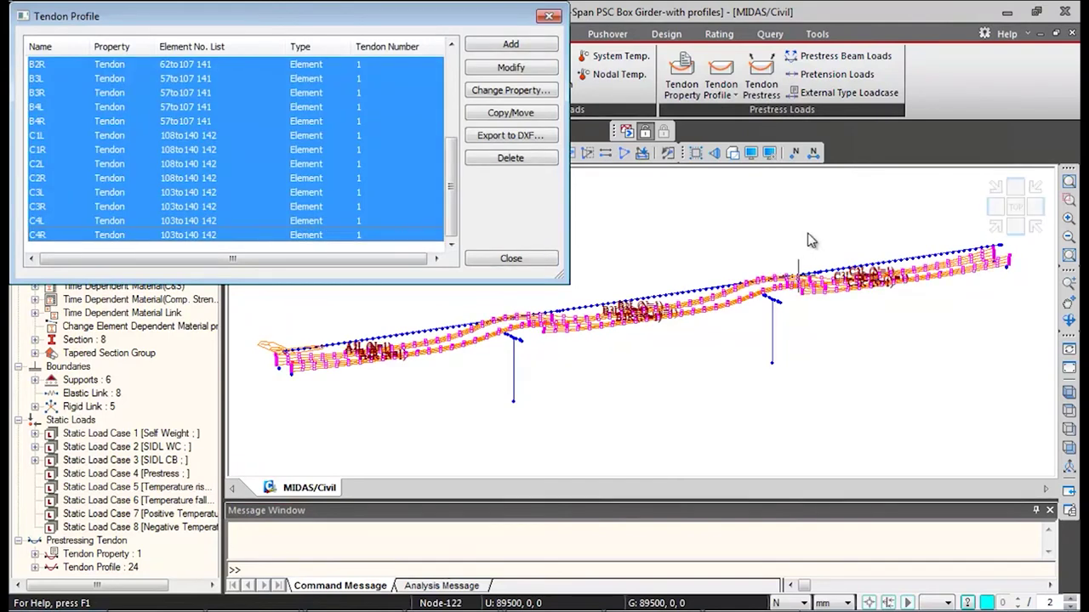
pyautogui.click(681, 379)
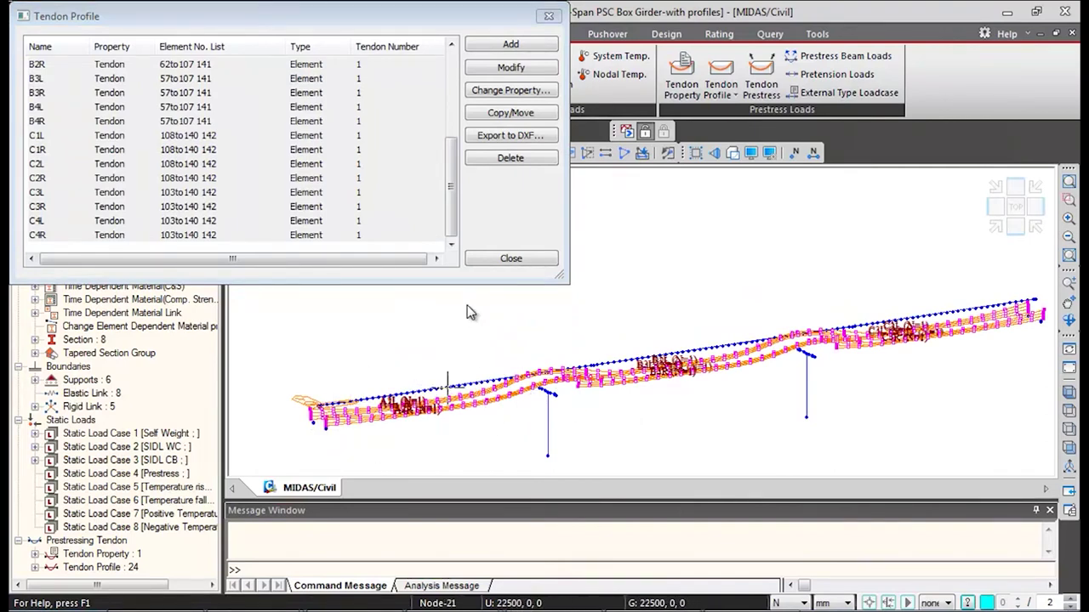
pyautogui.click(511, 259)
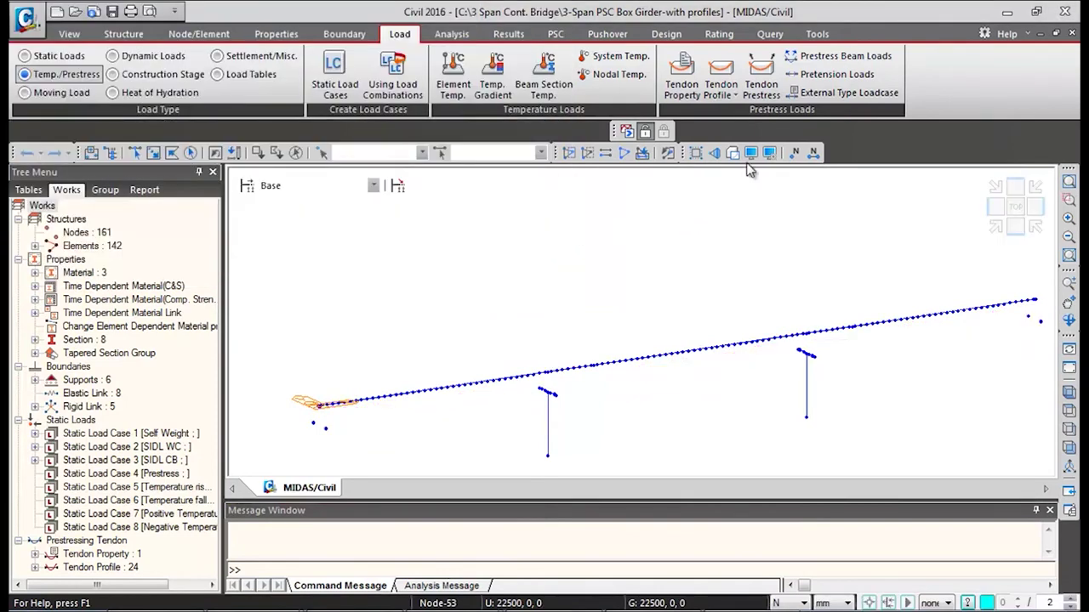
# Start Tendon Prestress Loads with load case Prestress and load group PS1-1
pyautogui.click(762, 70)
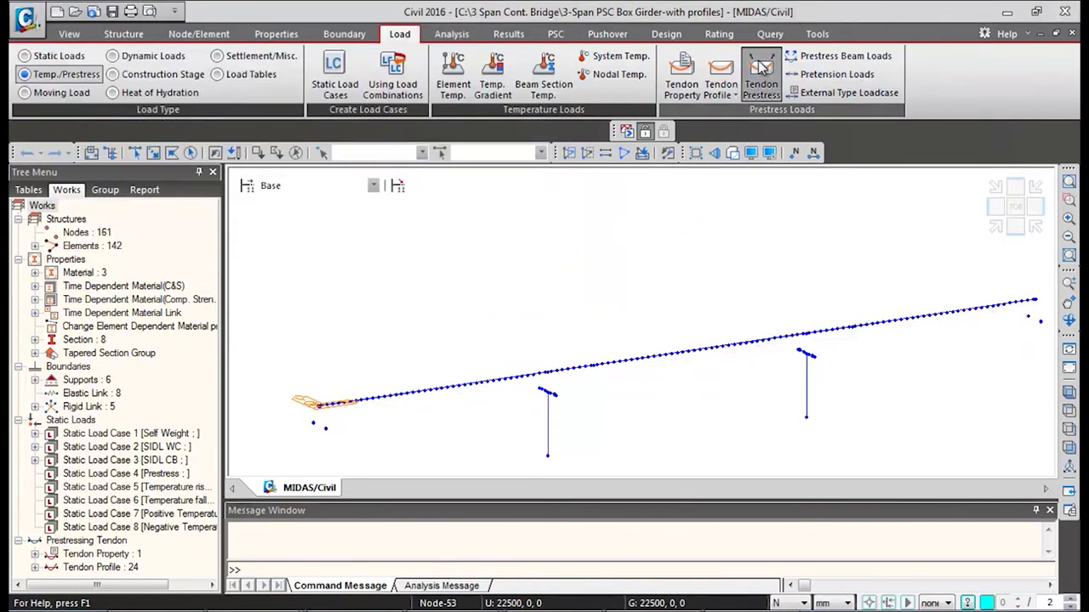
pyautogui.click(761, 70)
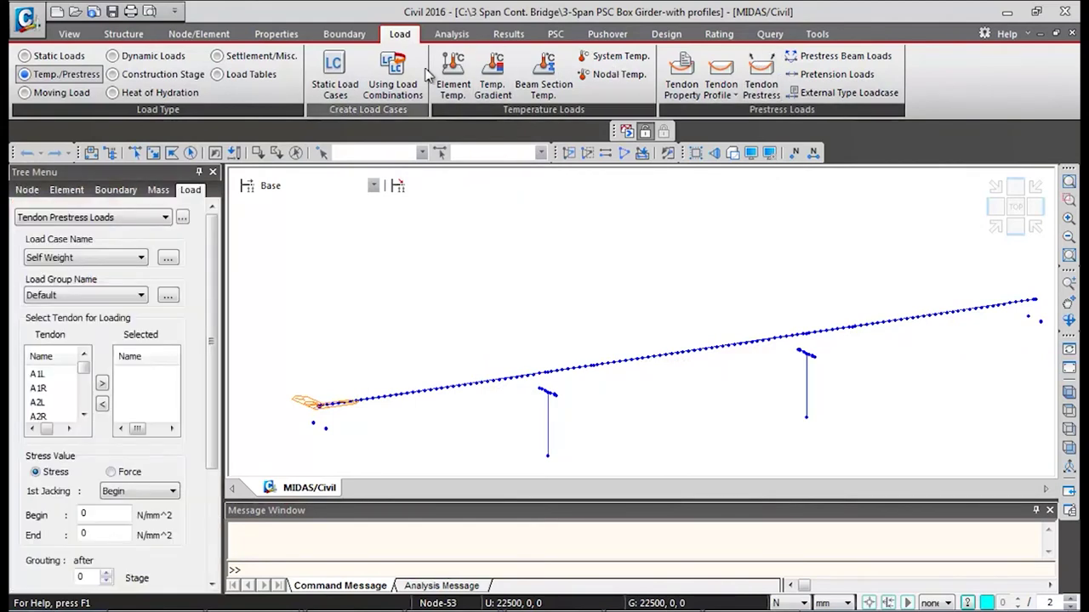
pyautogui.click(133, 258)
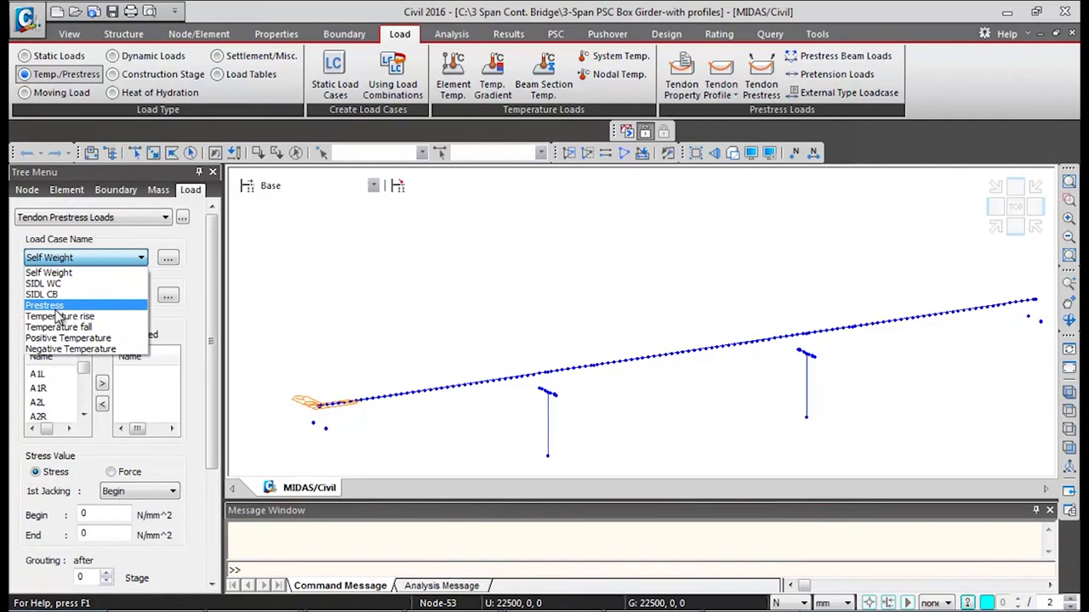
pyautogui.click(60, 300)
pyautogui.click(117, 300)
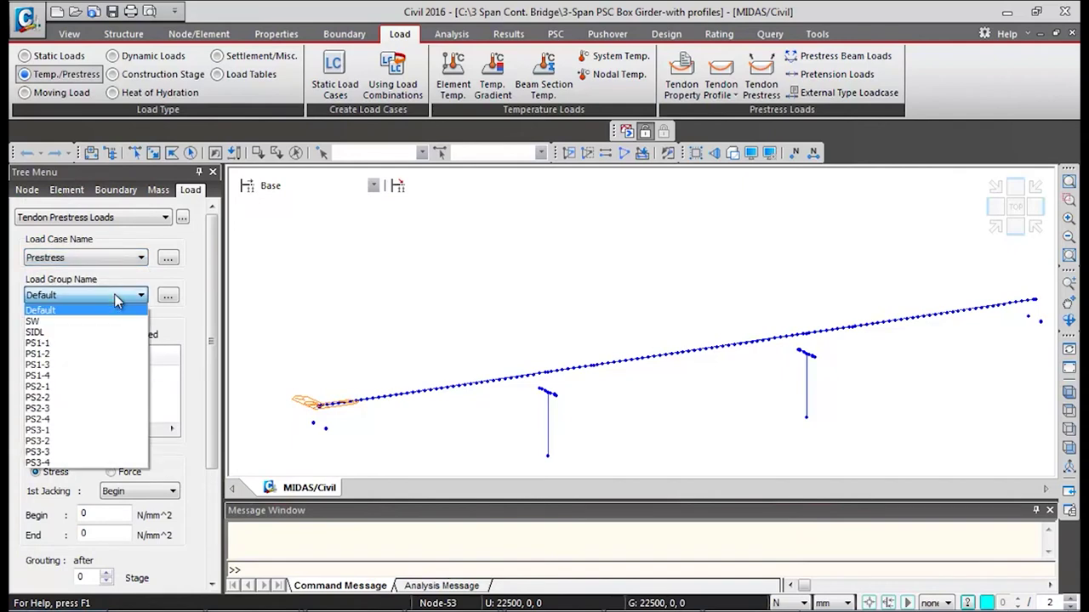
pyautogui.click(46, 344)
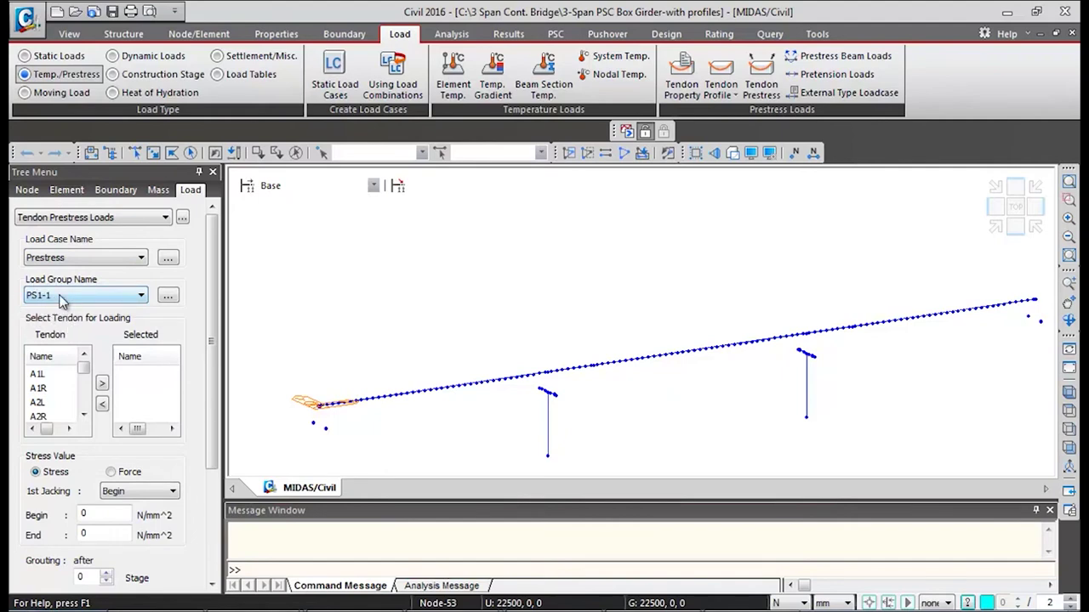
# Move all tendons, A1L through C4R, into the Selected list for loading
pyautogui.doubleClick(43, 375)
pyautogui.doubleClick(46, 377)
pyautogui.click(51, 376)
pyautogui.scroll(-5, 83, 413)
pyautogui.keyDown('shift'); pyautogui.click(68, 404); pyautogui.keyUp('shift')
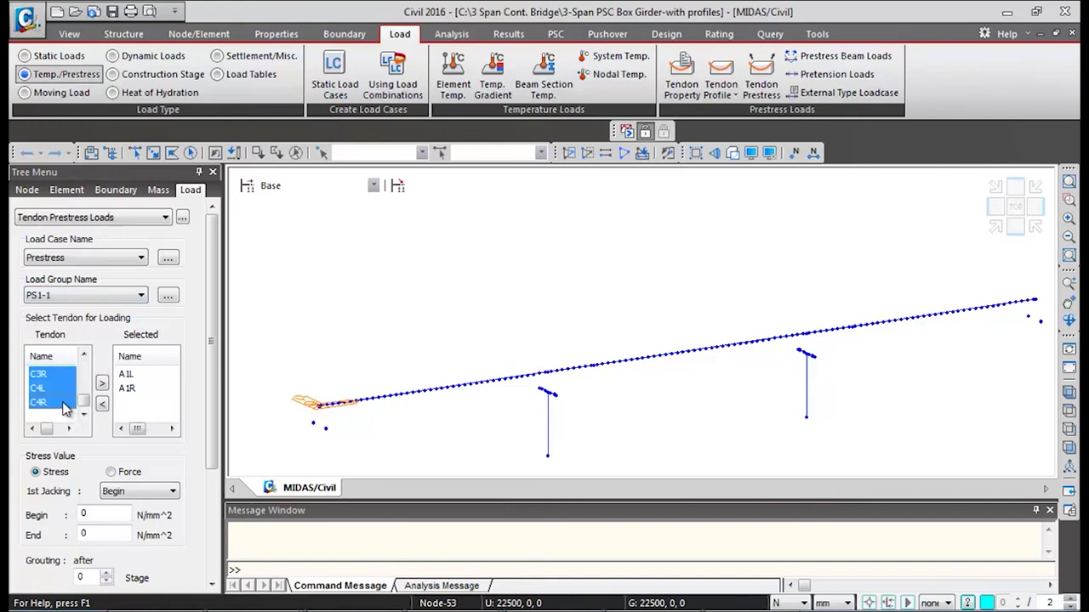
pyautogui.click(102, 383)
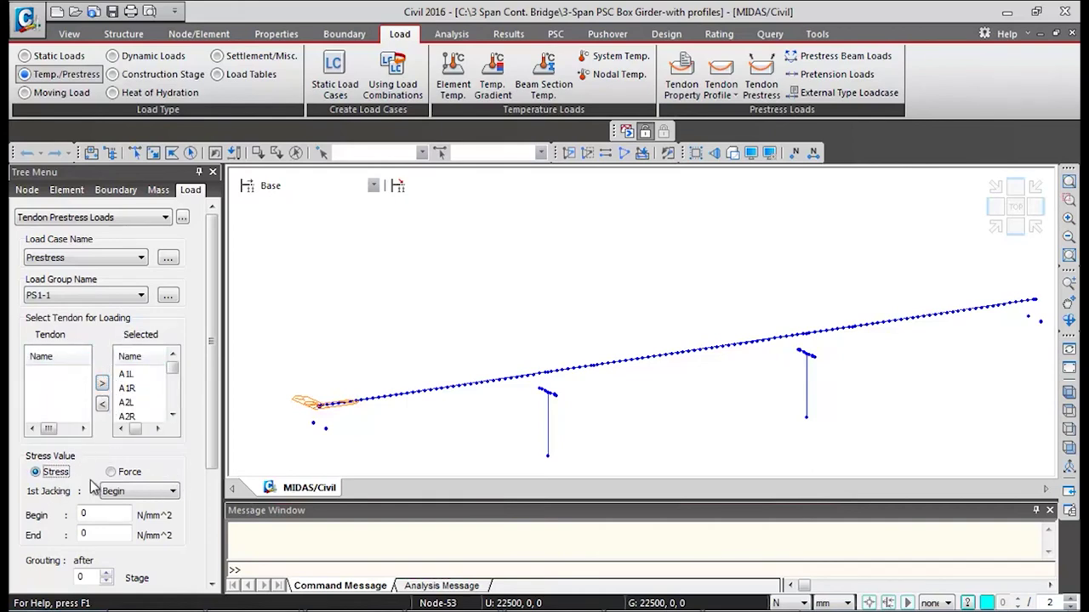
# Jack the selected tendons from both ends at 1395 N/mm^2 begin and end stress, add it, and close
pyautogui.click(136, 492)
pyautogui.click(124, 529)
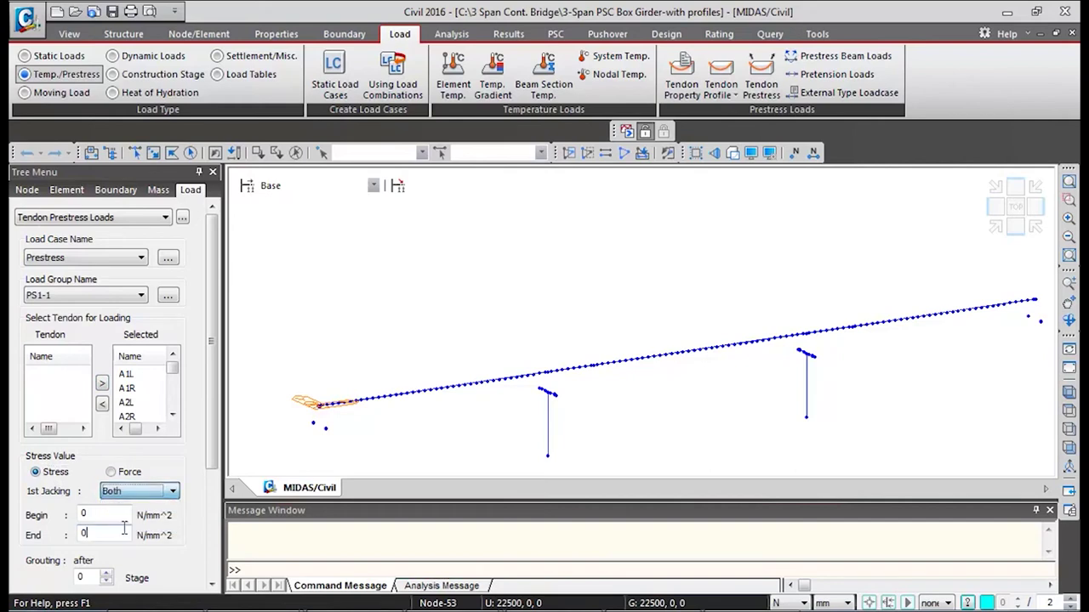
pyautogui.moveTo(214, 423); pyautogui.dragTo(213, 496)
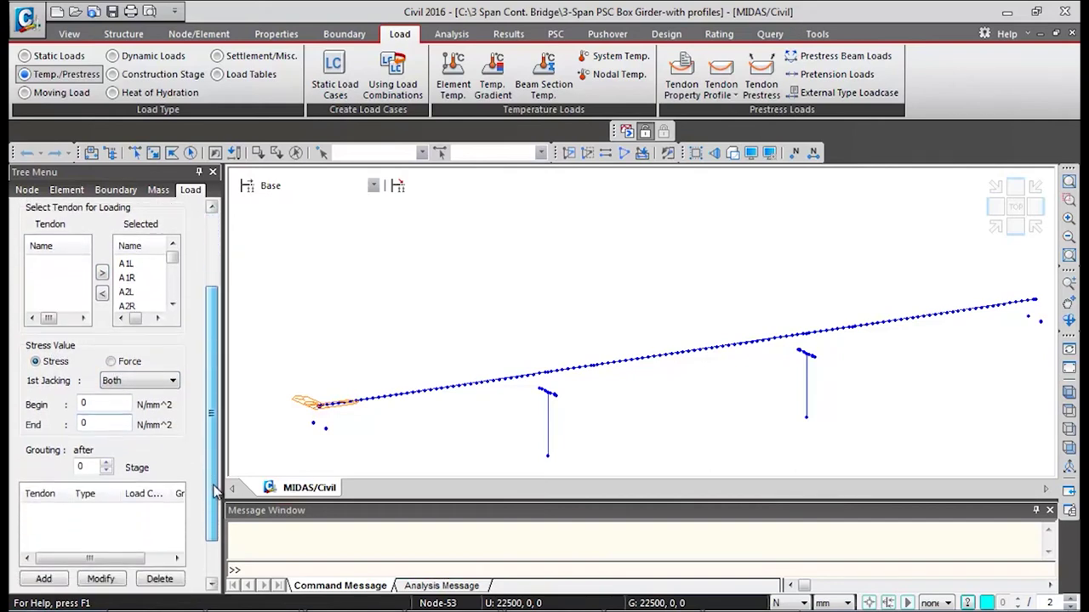
pyautogui.moveTo(87, 405); pyautogui.dragTo(51, 405)
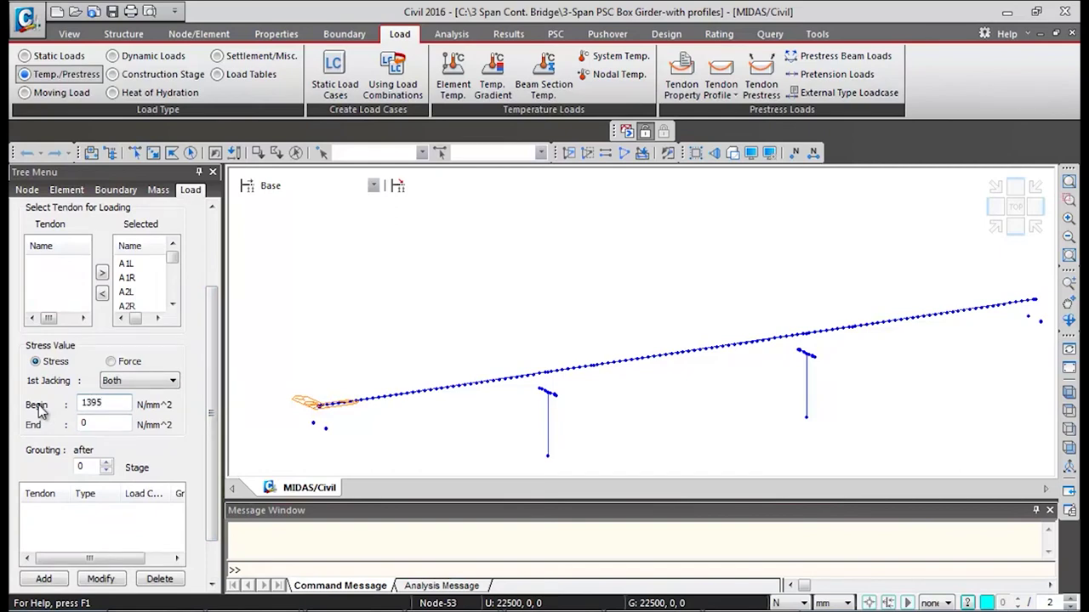
pyautogui.press('Tab')
pyautogui.write('1395')
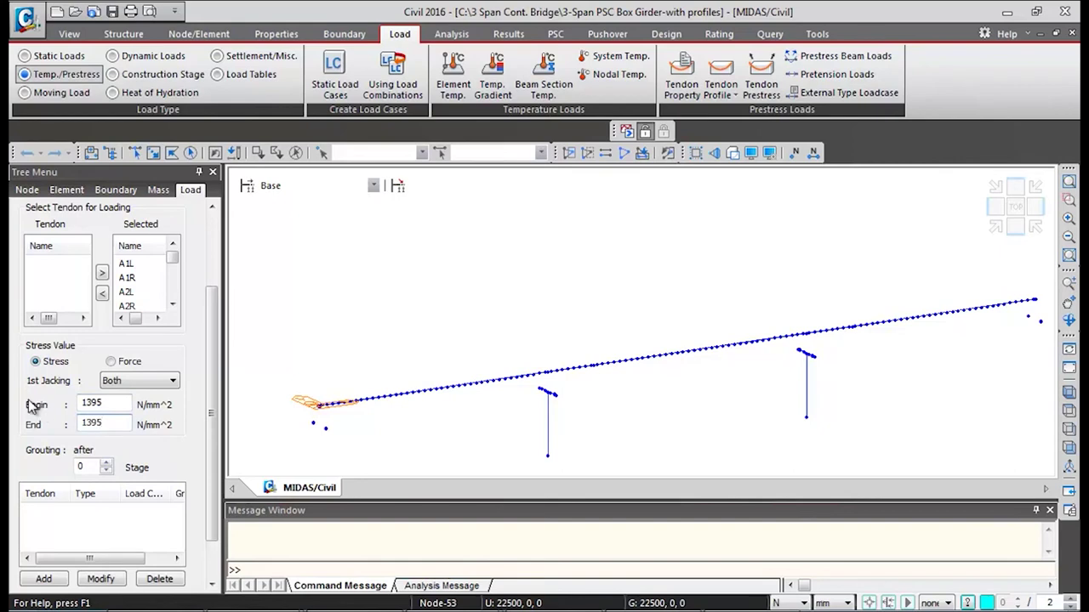
pyautogui.scroll(-2, 170, 374)
pyautogui.scroll(-1, 215, 371)
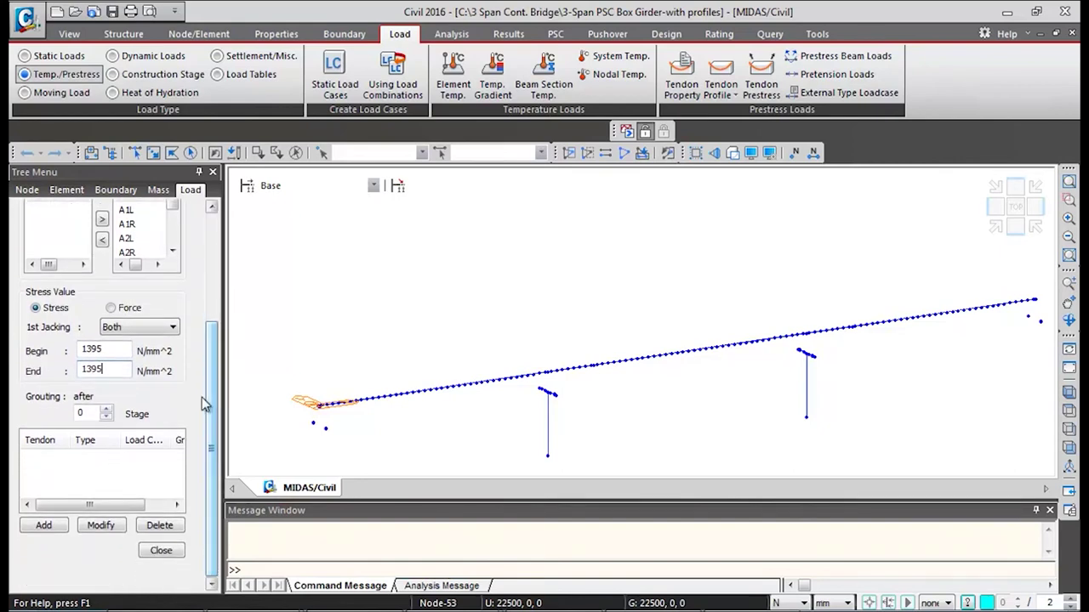
pyautogui.click(44, 526)
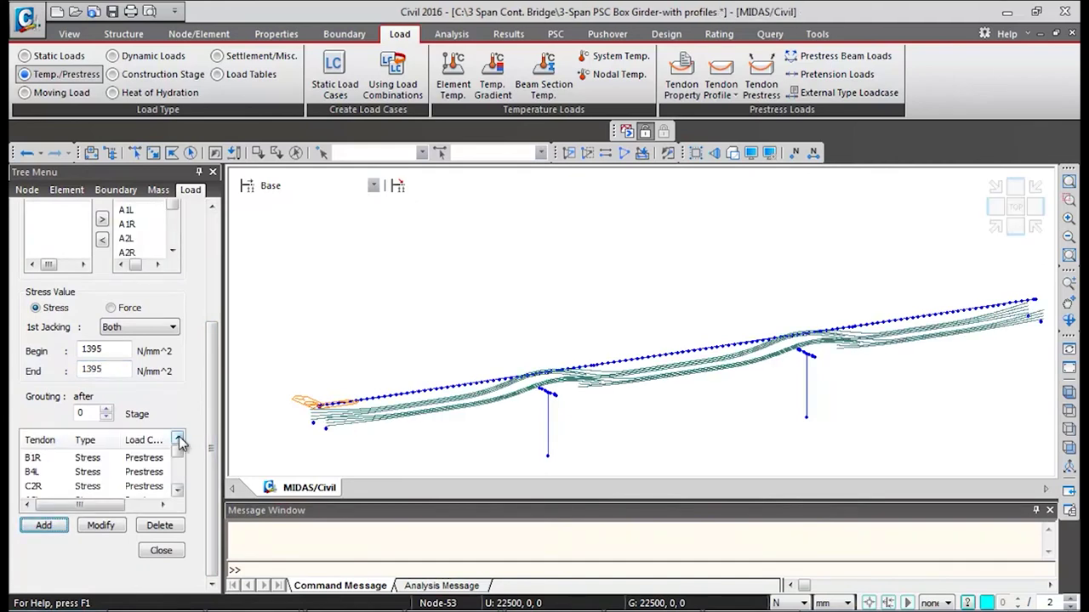
pyautogui.click(161, 550)
pyautogui.scroll(-2, 141, 478)
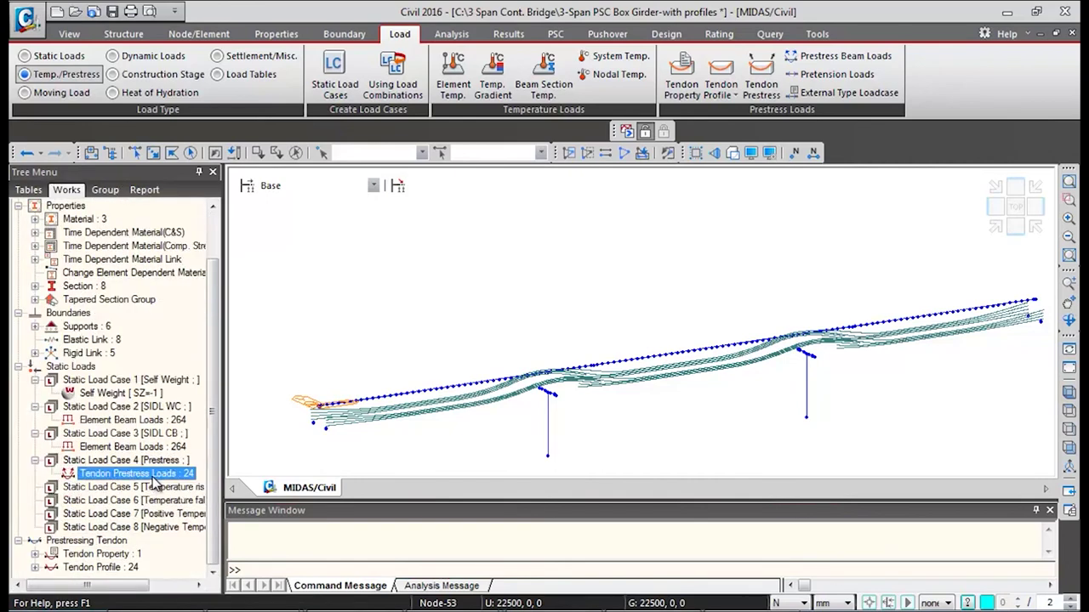
# Copy all rows of the Tendon Prestress Loads table, then go to Sheet2 in the Cable Profiles workbook
pyautogui.rightClick(156, 481)
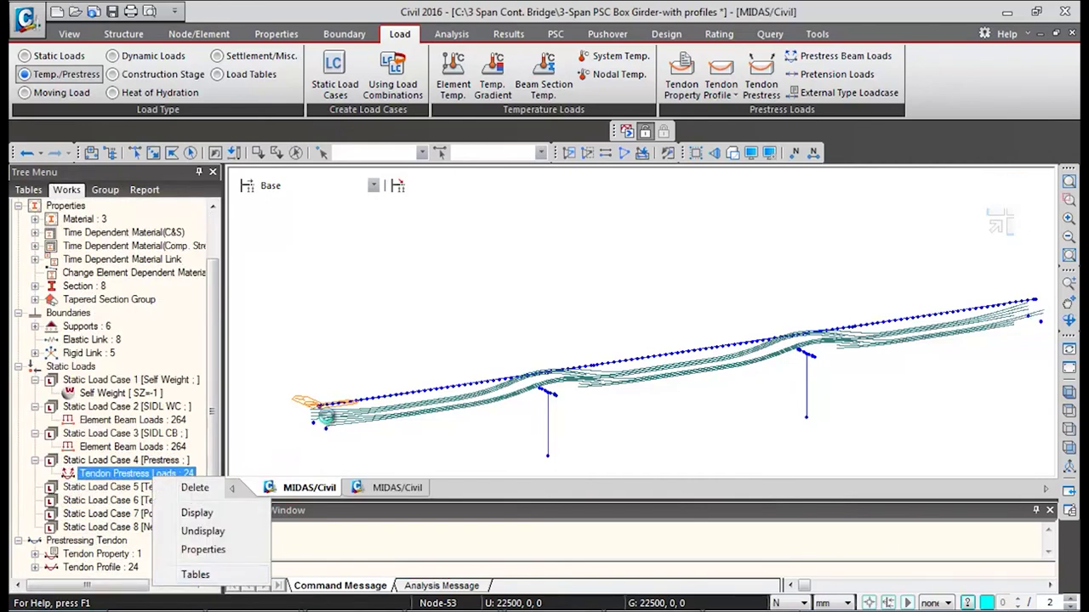
pyautogui.click(195, 574)
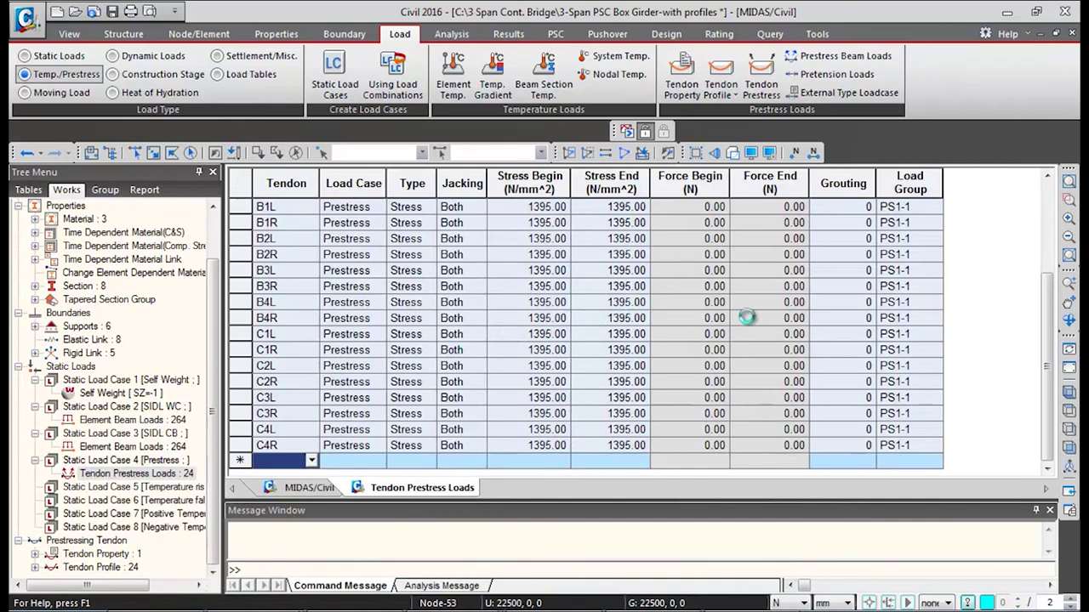
pyautogui.moveTo(1050, 352); pyautogui.dragTo(1052, 271)
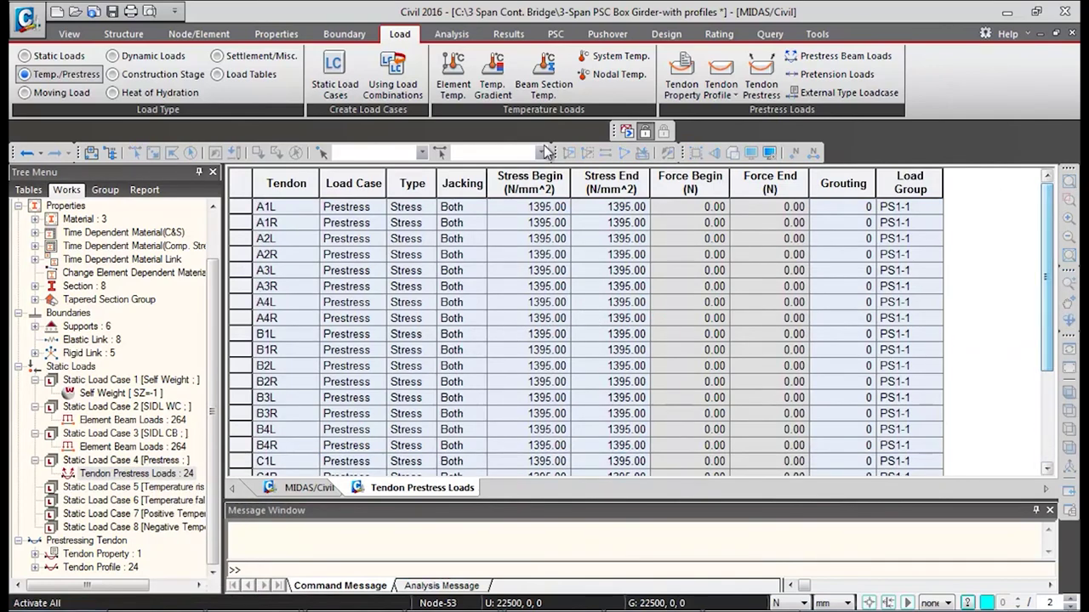
pyautogui.click(249, 183)
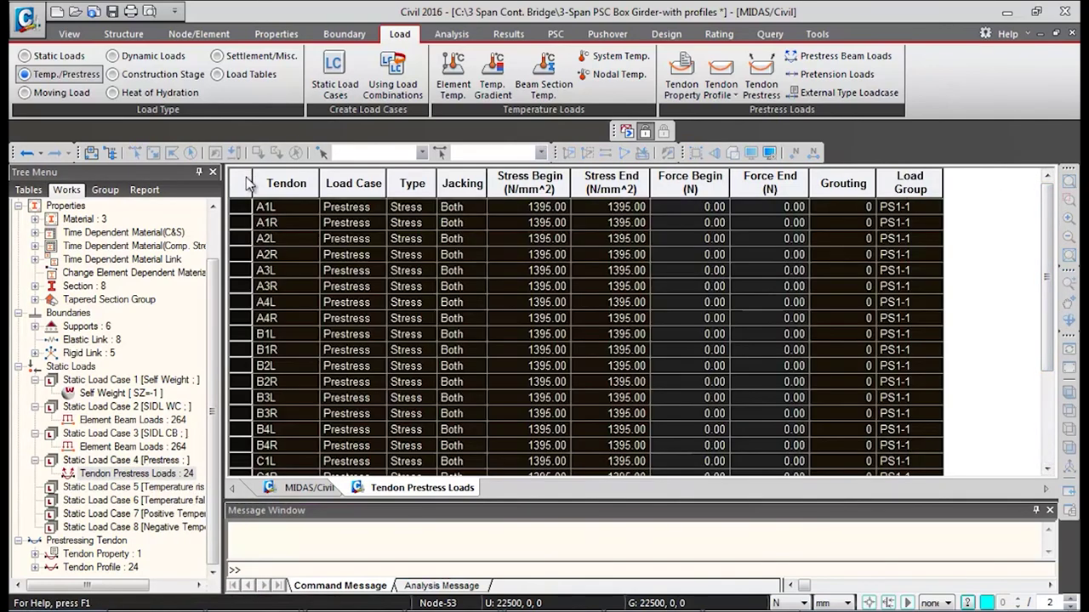
pyautogui.rightClick(489, 263)
pyautogui.click(522, 268)
pyautogui.hotkey('alt', 'Tab')
pyautogui.click(135, 587)
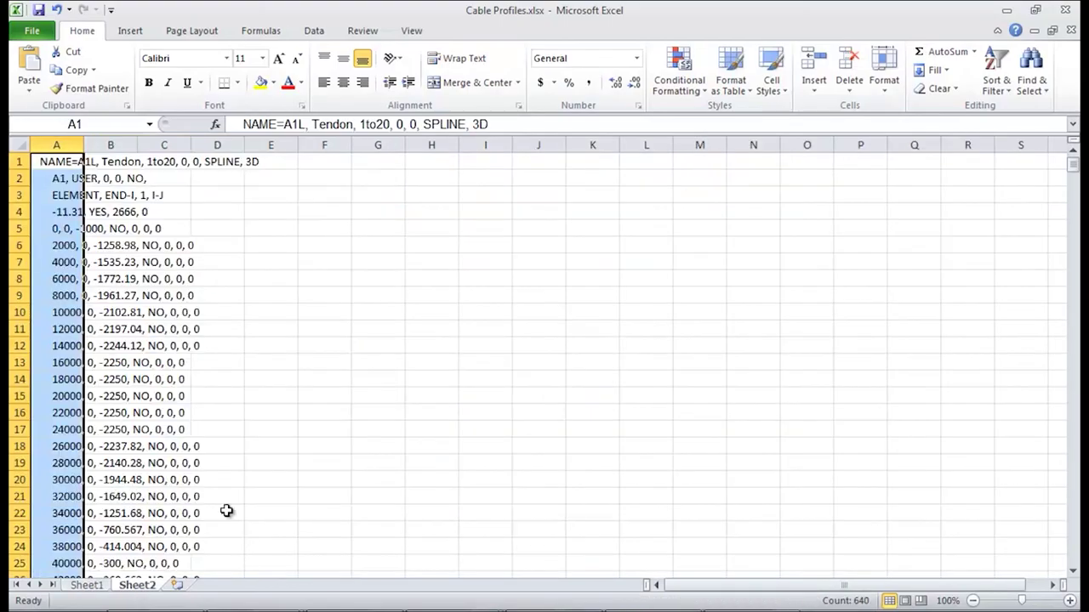
# Paste the 24 tendon load rows into Sheet3 and set column J groups PS1-1 to PS3-4
pyautogui.click(171, 587)
pyautogui.hotkey('ctrl', 'v')
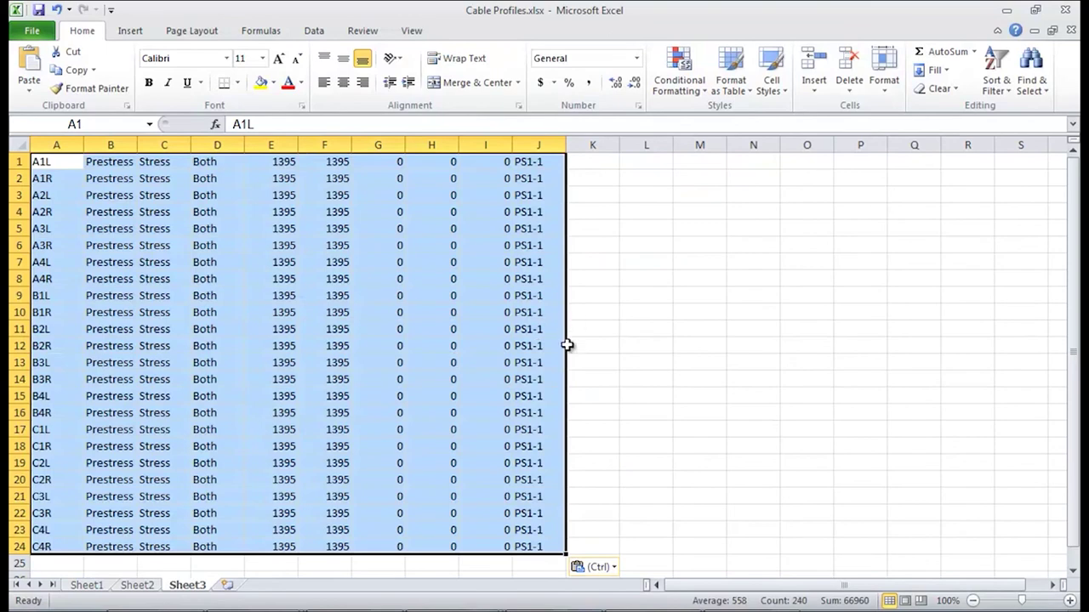
pyautogui.click(547, 164)
pyautogui.click(553, 177)
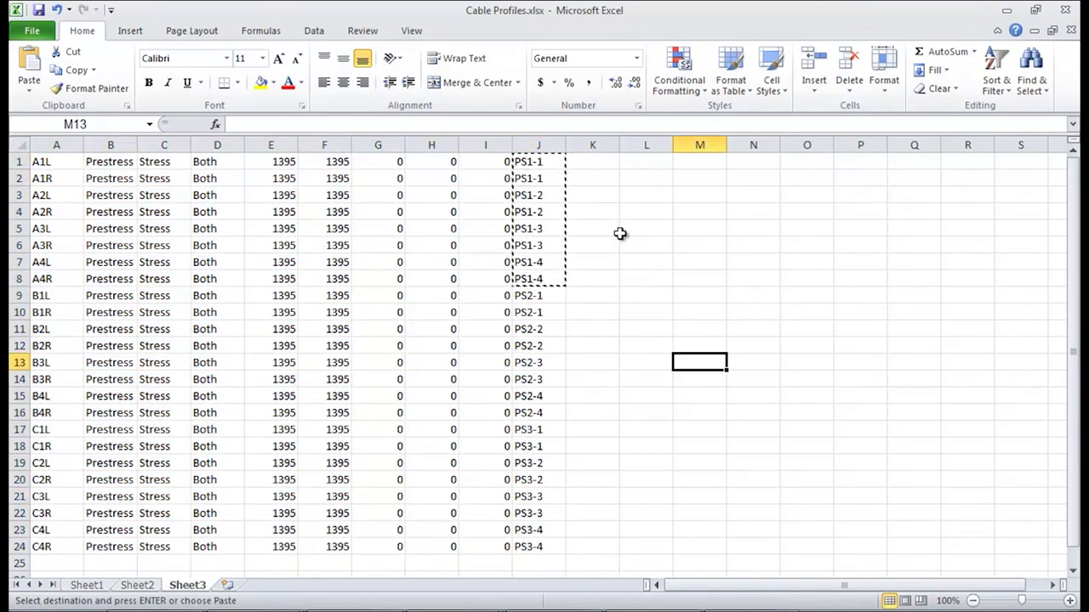
pyautogui.click(531, 227)
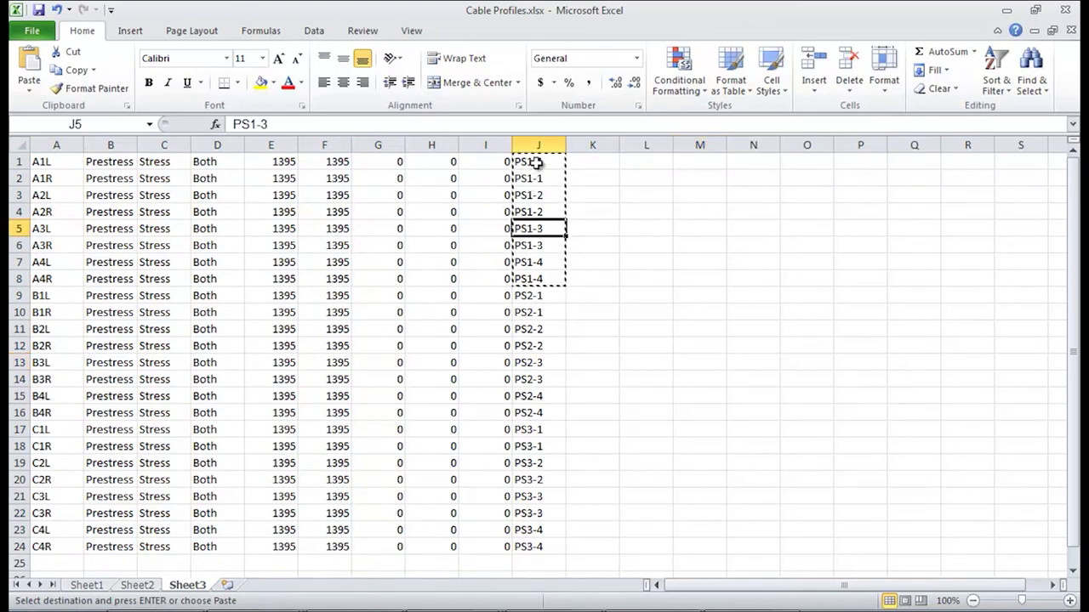
pyautogui.moveTo(539, 163); pyautogui.dragTo(553, 412)
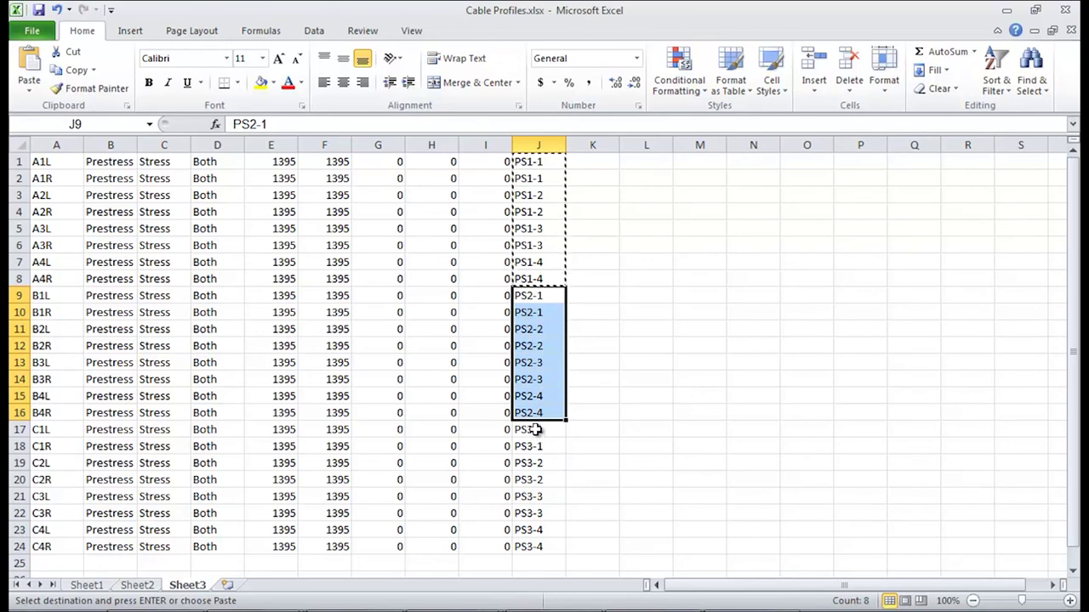
pyautogui.moveTo(538, 430); pyautogui.dragTo(539, 546)
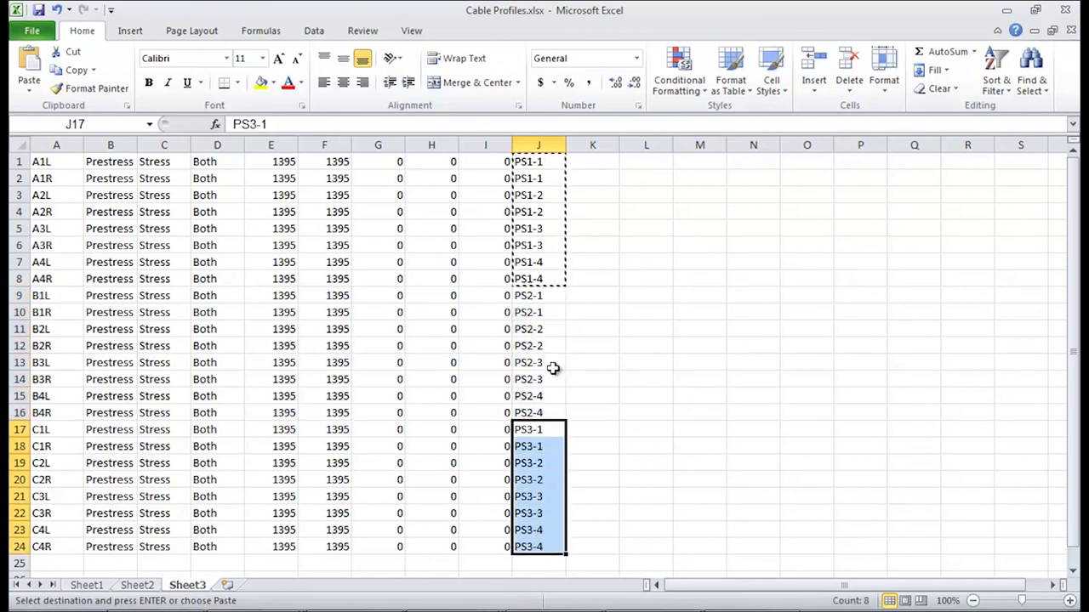
# Copy the edited table A1:J24, then go back to MIDAS/Civil
pyautogui.moveTo(541, 548); pyautogui.dragTo(38, 544)
pyautogui.hotkey('ctrl', 'shift', 'Up')
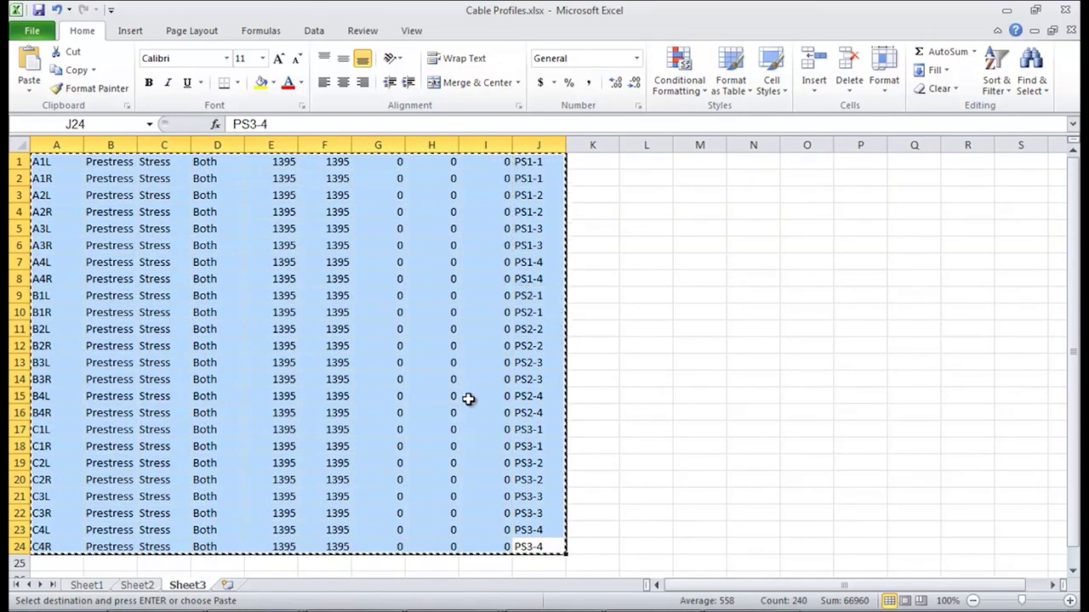
pyautogui.hotkey('ctrl', 'c')
pyautogui.click(522, 607)
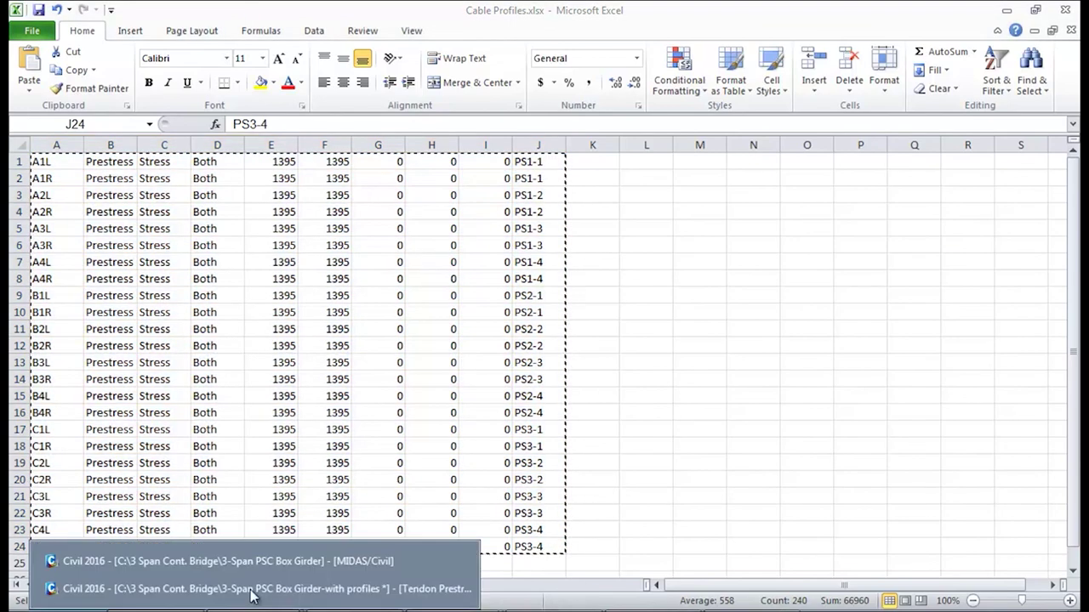
# Replace the existing tendon prestress load rows with the pasted 24 regrouped rows
pyautogui.click(281, 589)
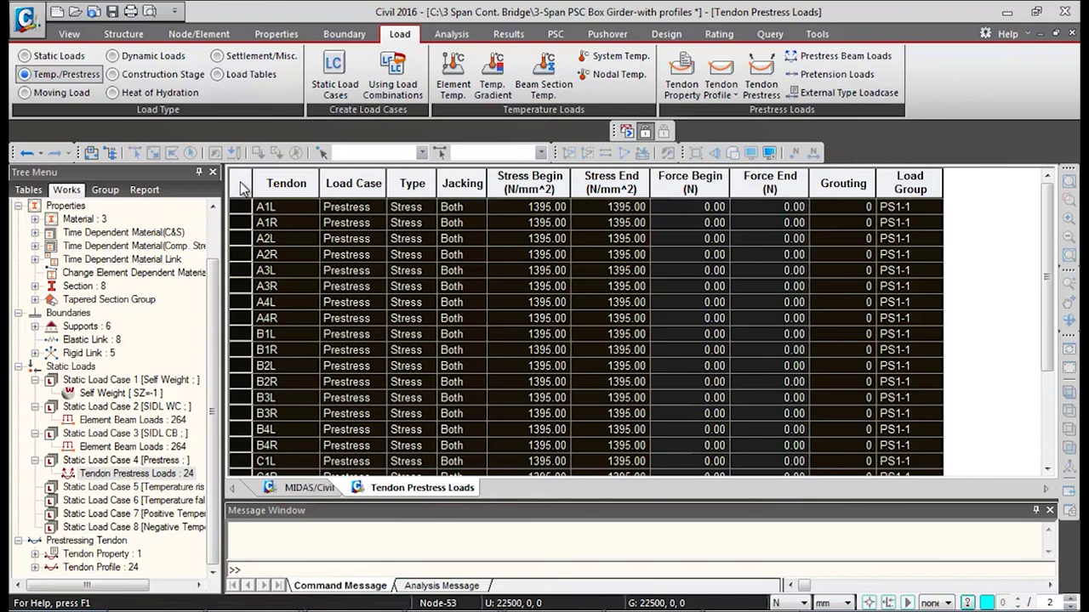
pyautogui.press('Delete')
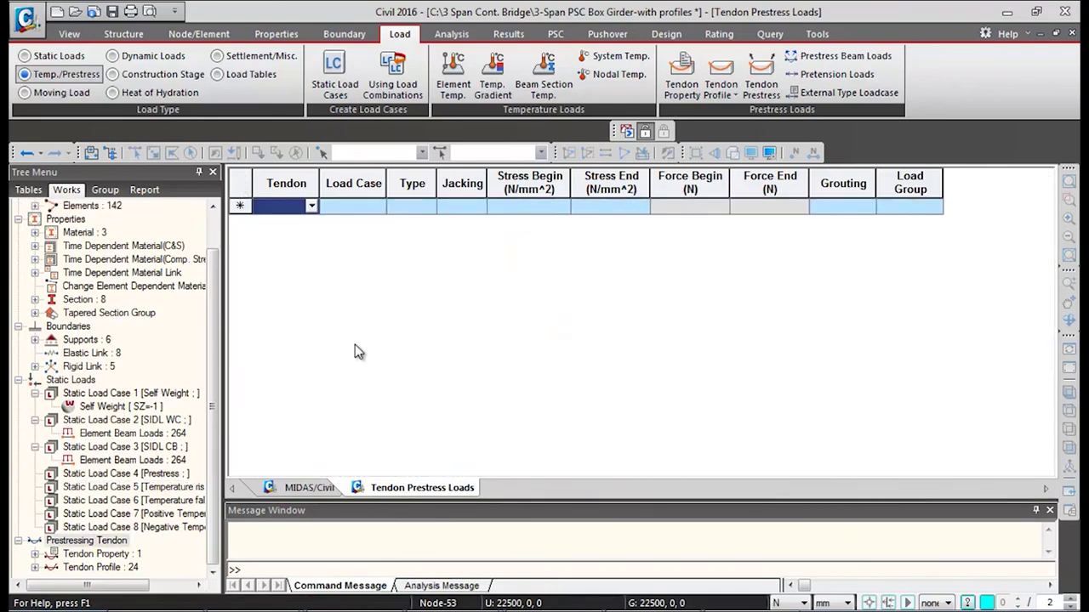
pyautogui.hotkey('ctrl', 'v')
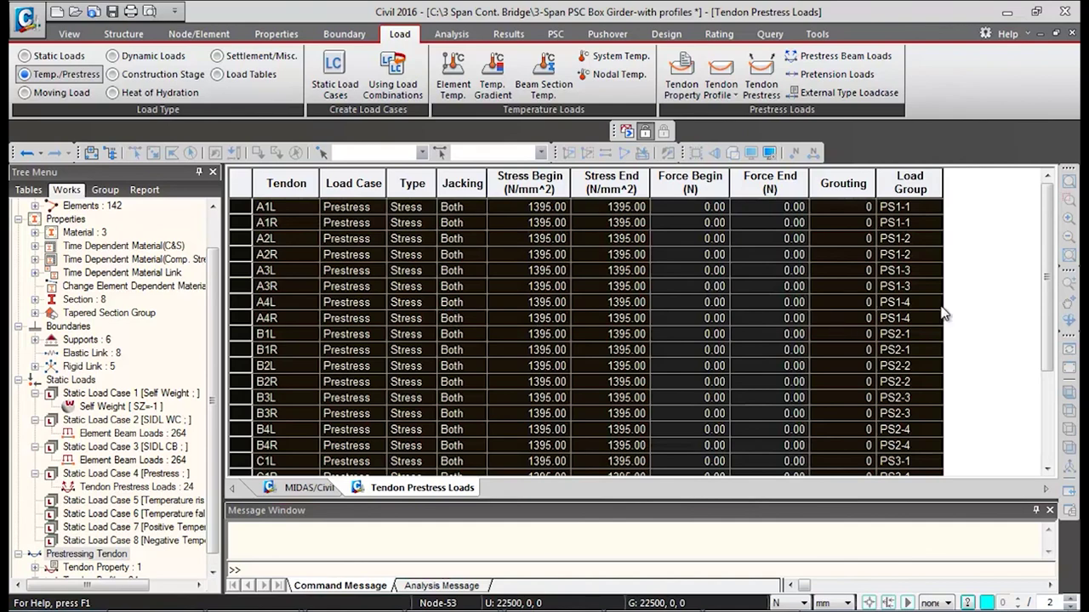
# Check that the tendons now carry the new load groups, then close the load table
pyautogui.click(902, 191)
pyautogui.click(894, 271)
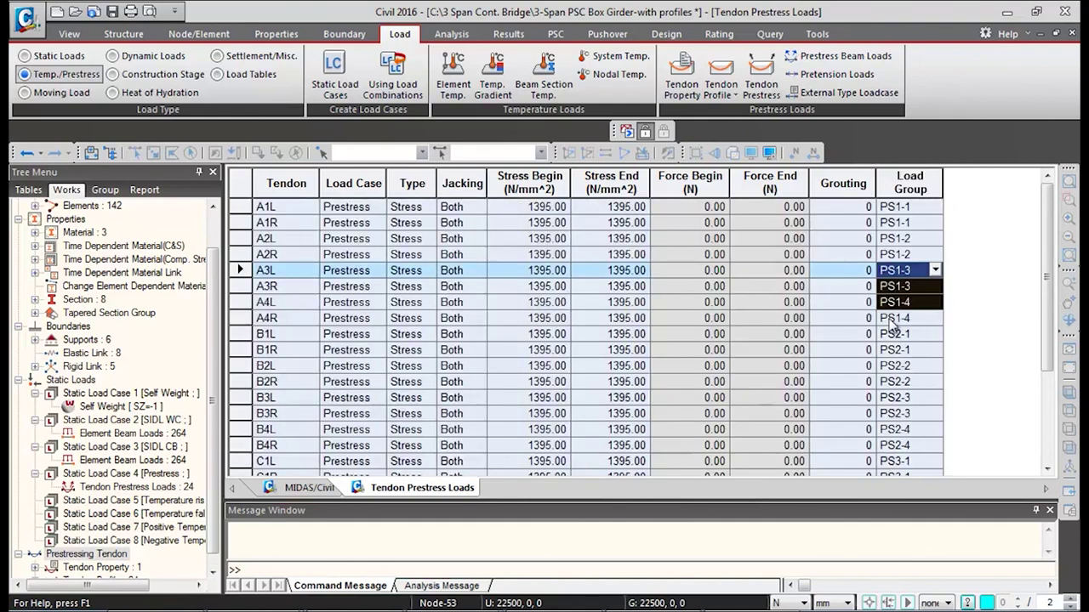
pyautogui.scroll(-3, 869, 391)
pyautogui.scroll(3, 868, 384)
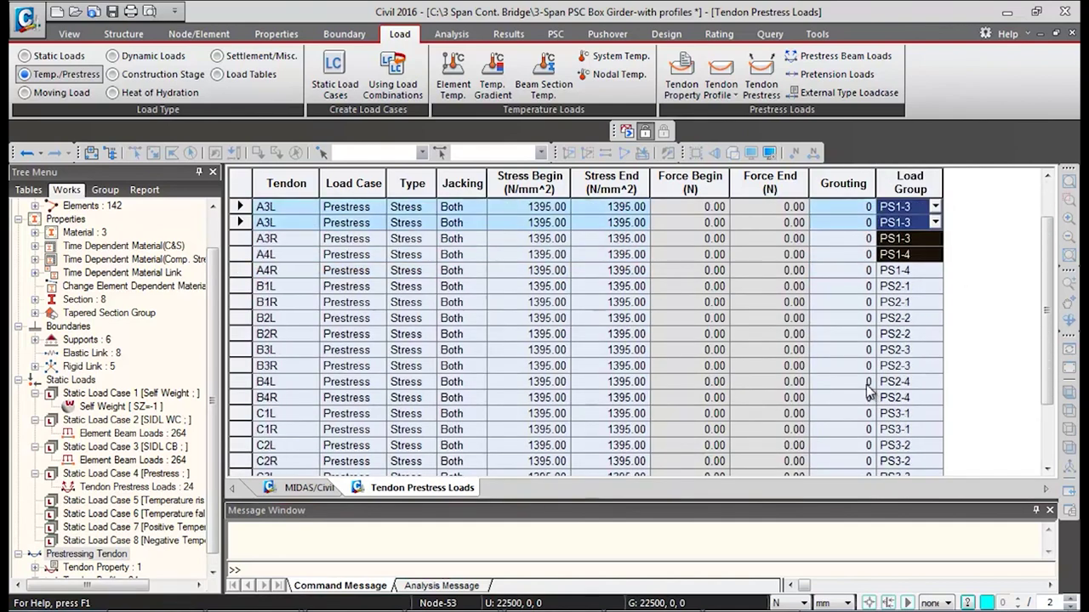
pyautogui.moveTo(527, 366); pyautogui.dragTo(859, 413)
pyautogui.rightClick(402, 493)
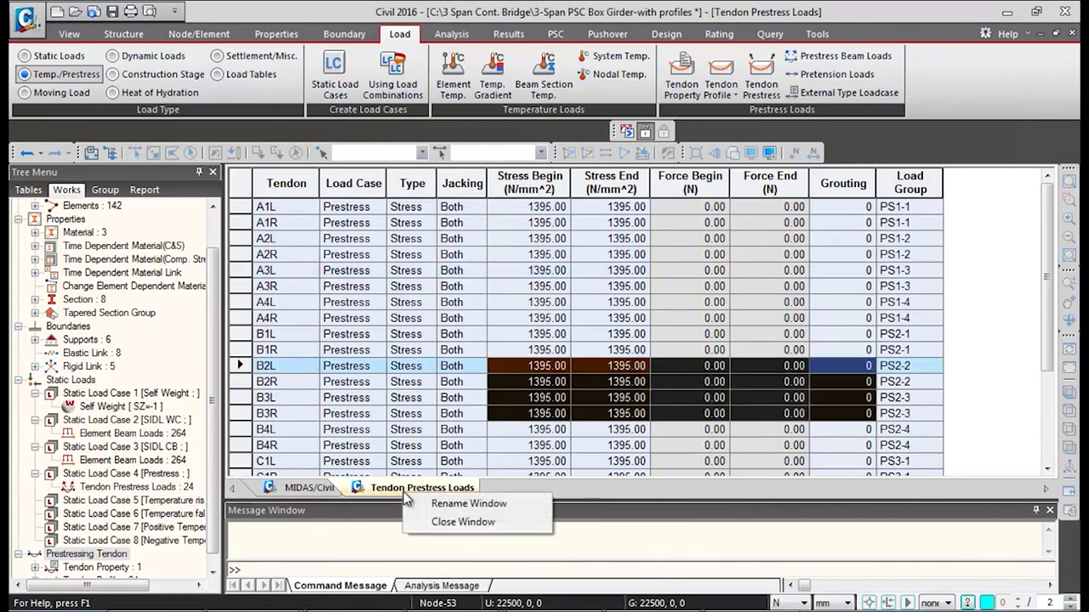
pyautogui.click(436, 522)
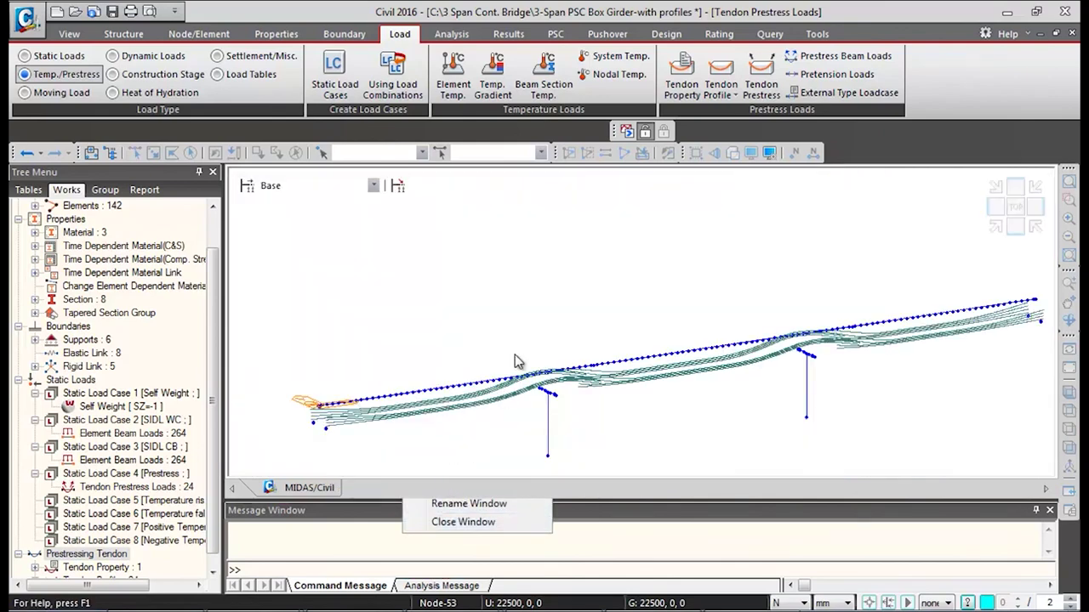